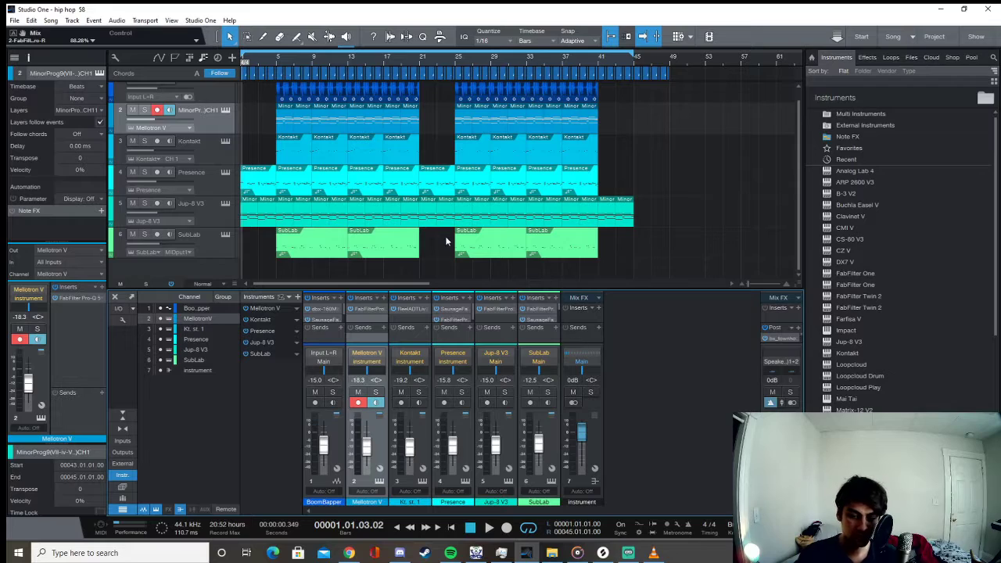
Play the song from the beginning to hear the full mix, and stop around bar 10
click(262, 71)
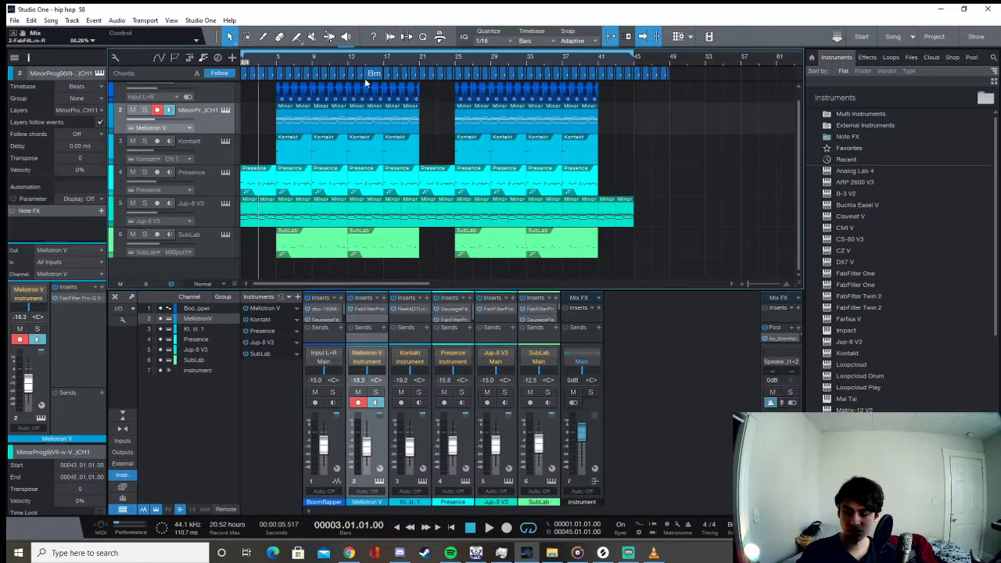
key(Home)
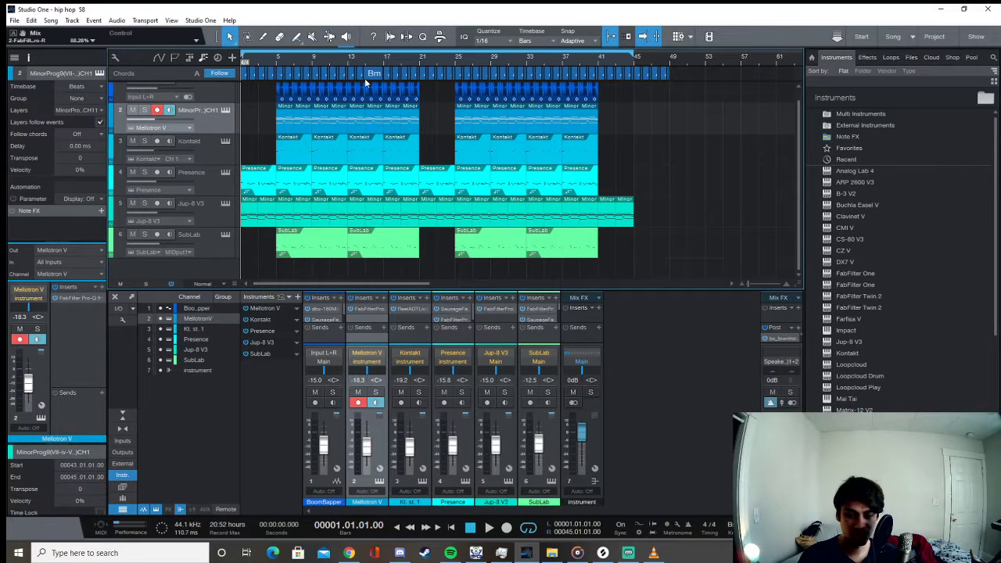
key(space)
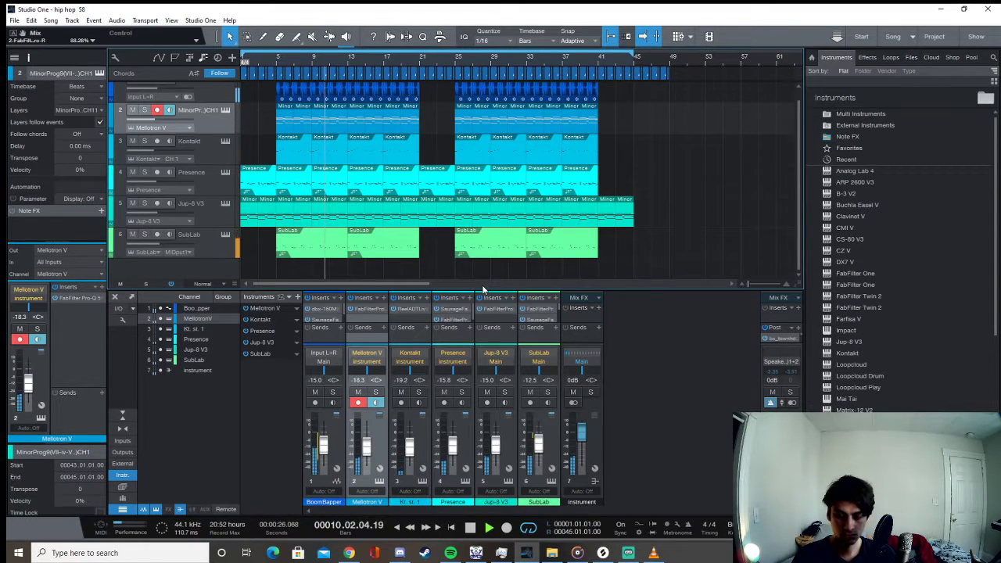
key(space)
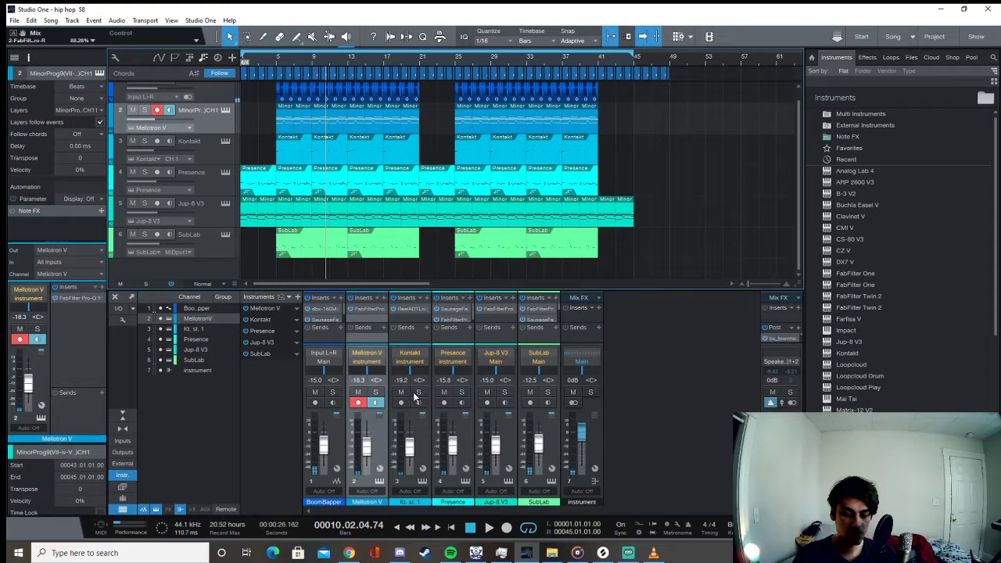
Solo the Kontakt, Presence and Jup-8 V3 channels and play from bar 5
click(276, 65)
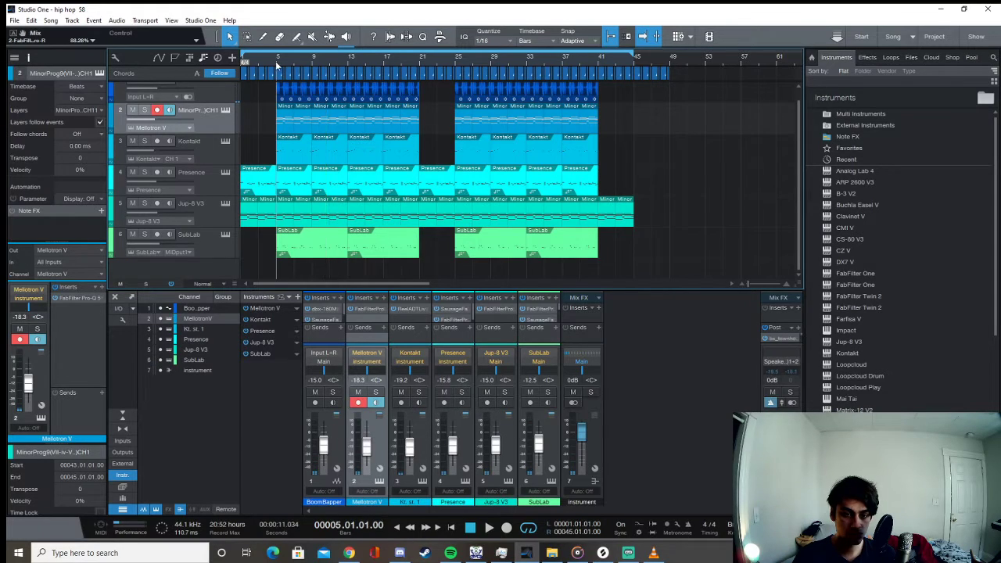
click(420, 393)
click(461, 392)
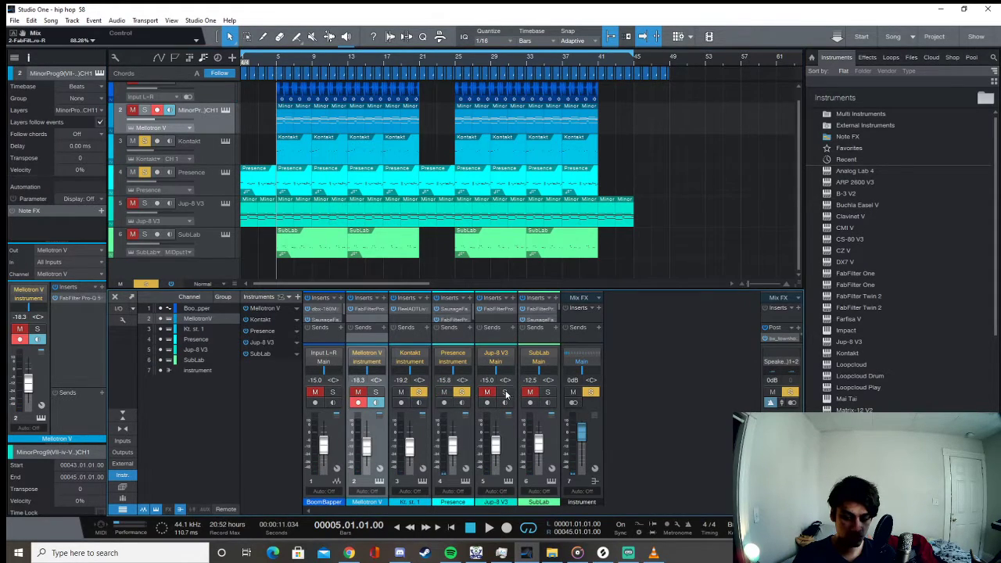
click(504, 393)
key(space)
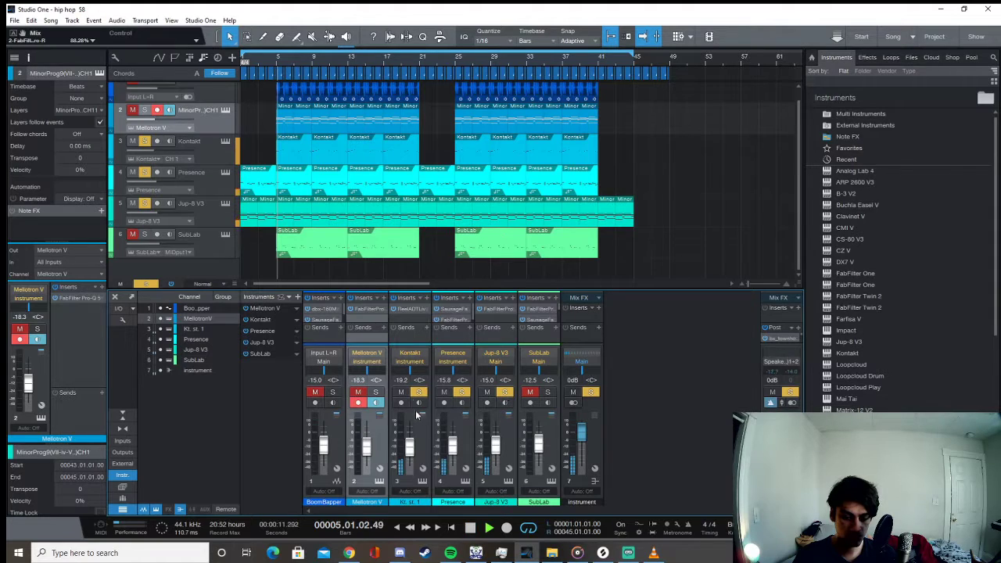
Solo the Mellotron V channel and unsolo Presence and Kontakt, leaving only Mellotron V and Jup-8 V3 soloed
click(377, 392)
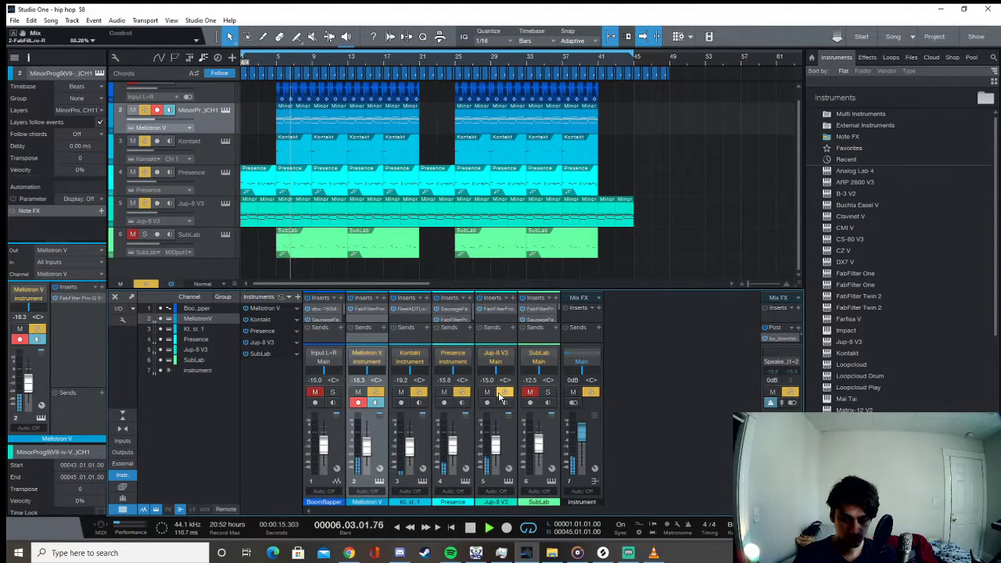
click(503, 393)
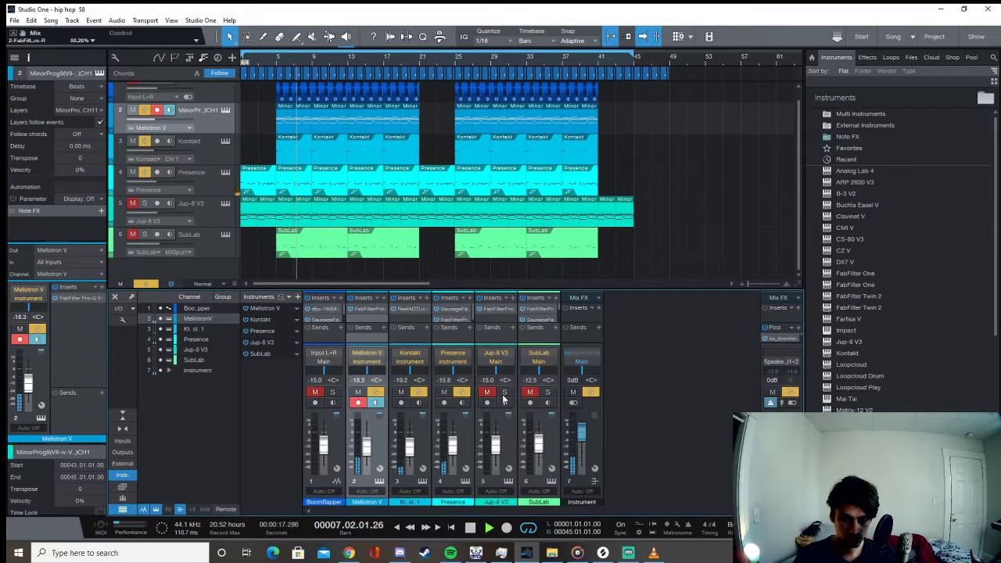
click(504, 394)
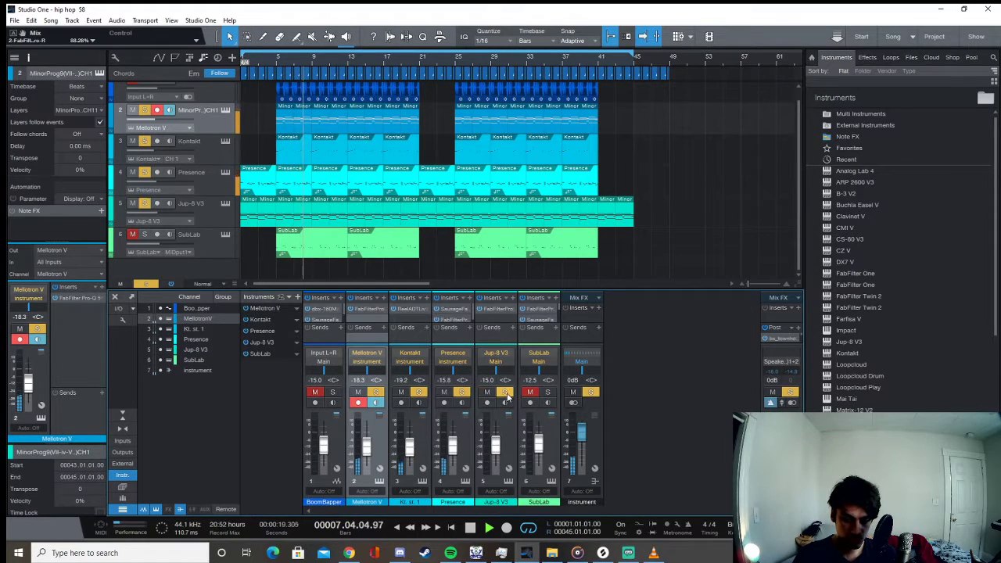
click(461, 394)
click(420, 394)
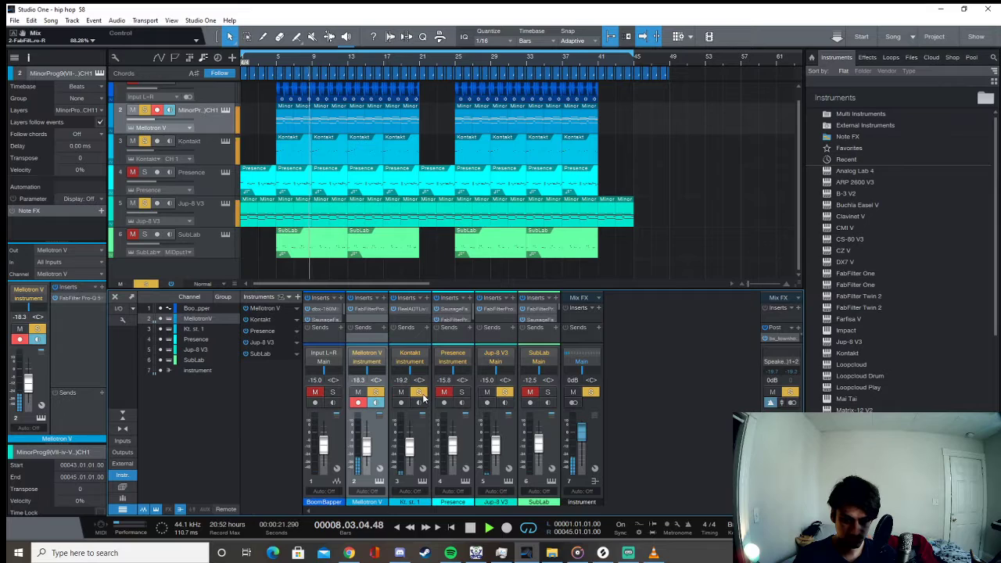
Open the Pro-Q insert on the Jup-8 V3 channel, move its window clear of the mixer channels and pin it
click(496, 314)
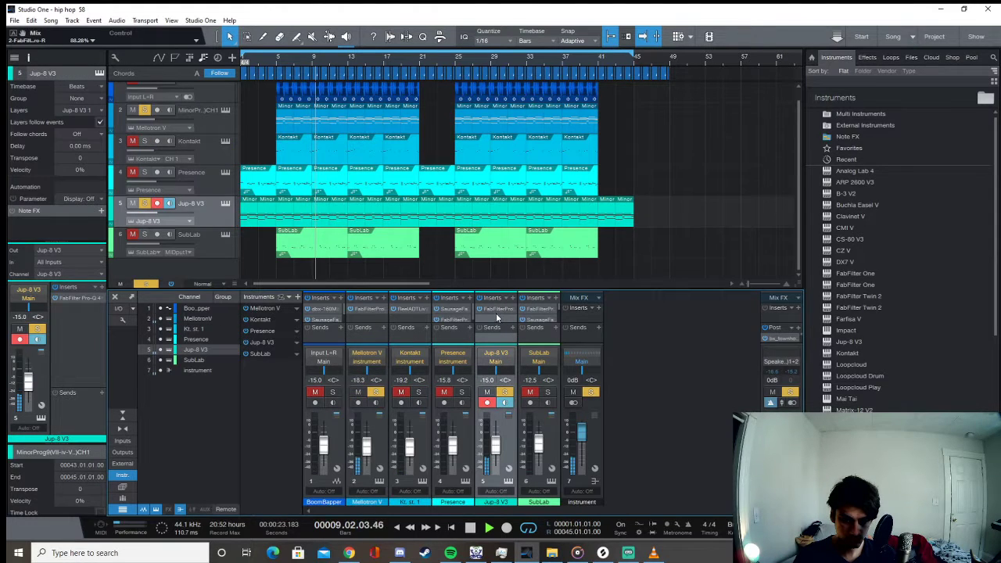
double_click(496, 314)
drag(566, 160, 693, 52)
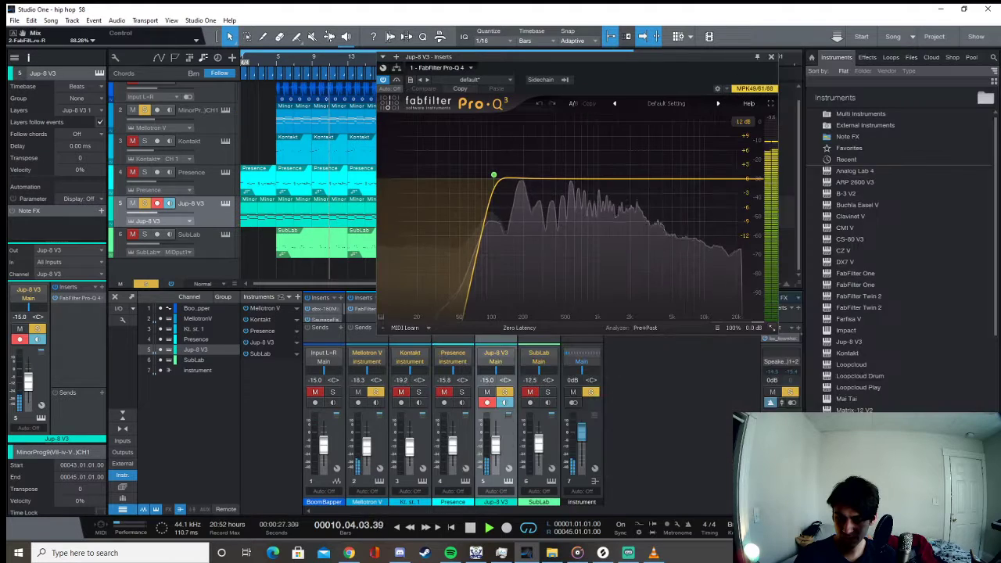
drag(636, 59, 820, 128)
click(945, 126)
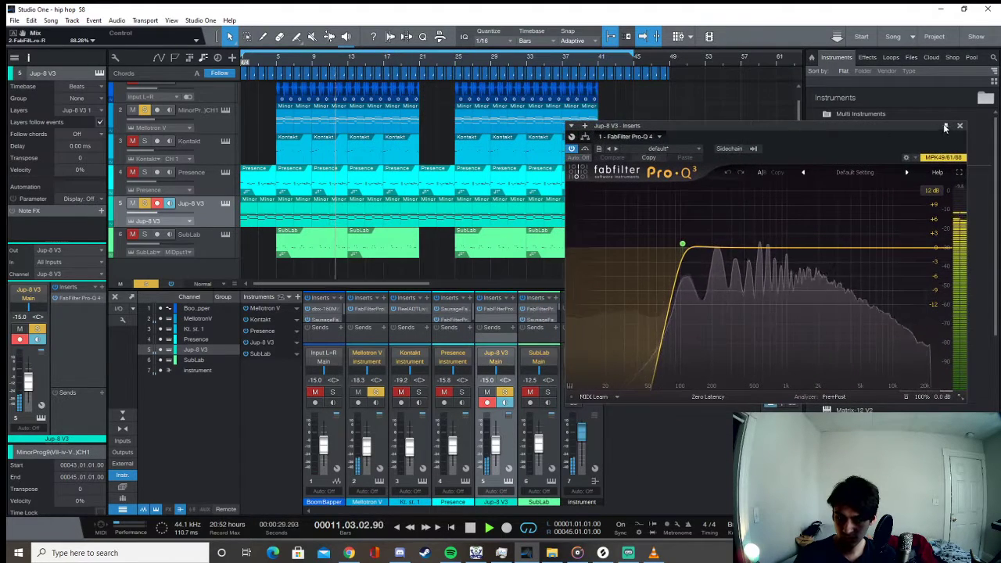
Open the Mellotron V channel's Pro-Q insert, set its window size to Small and place it beside the Jup-8 V3 EQ
click(368, 309)
drag(422, 341, 196, 50)
click(588, 460)
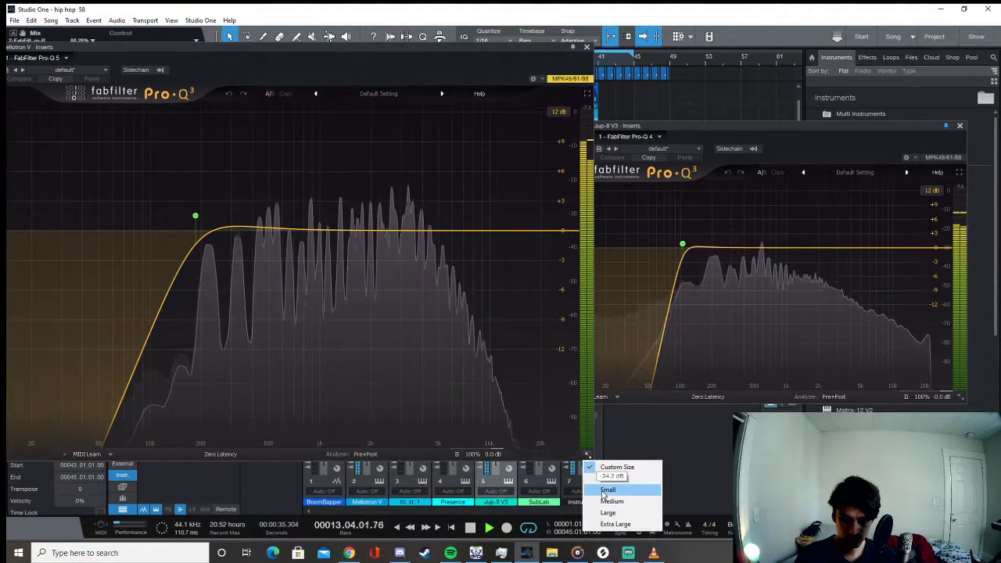
click(606, 486)
drag(291, 57, 348, 123)
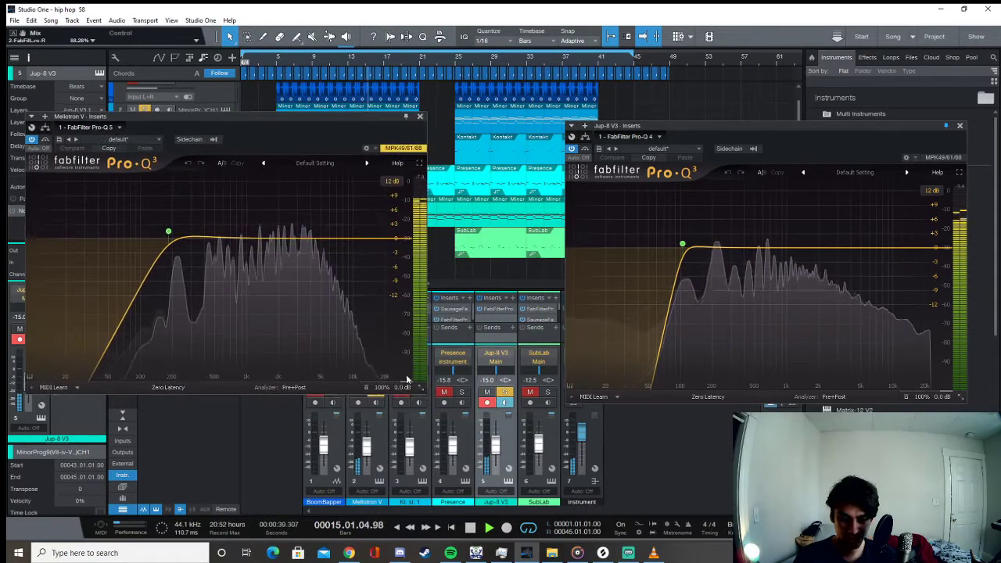
Stop playback and line up the Mellotron V and Jup-8 V3 EQ windows side by side
click(295, 388)
key(space)
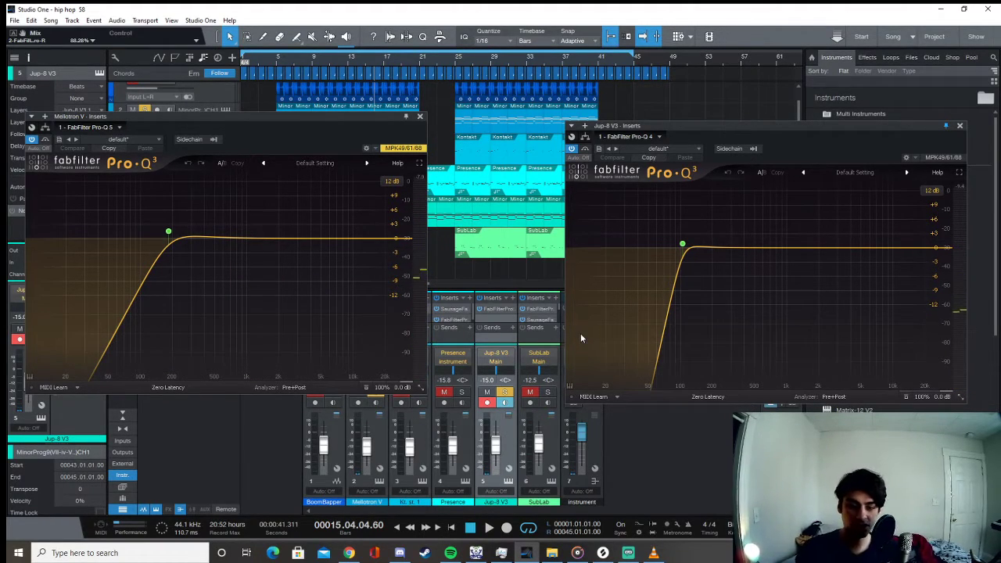
drag(348, 129, 377, 178)
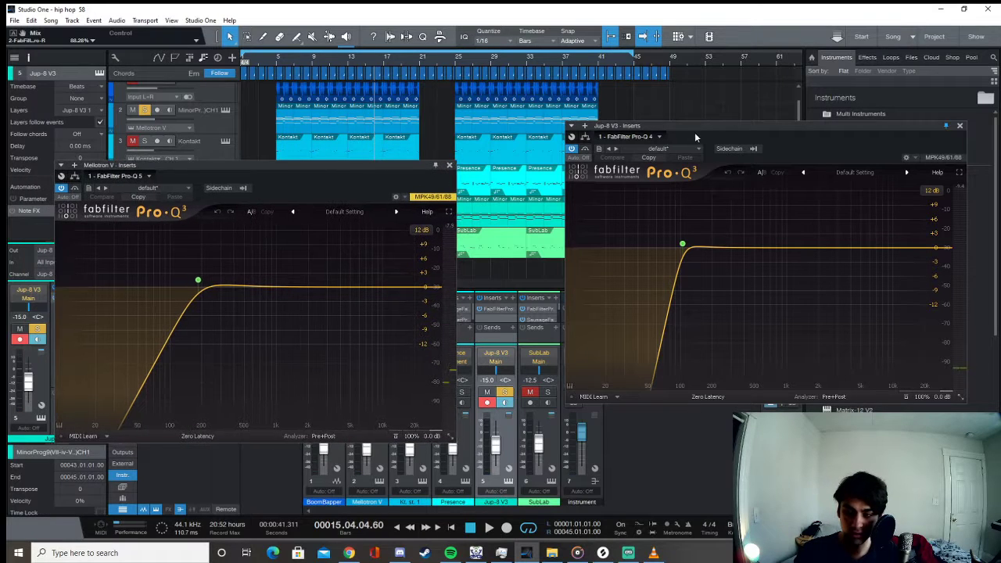
mouse_move(695, 132)
mouse_down()
mouse_move(704, 214)
mouse_move(703, 146)
mouse_up()
drag(400, 169, 435, 148)
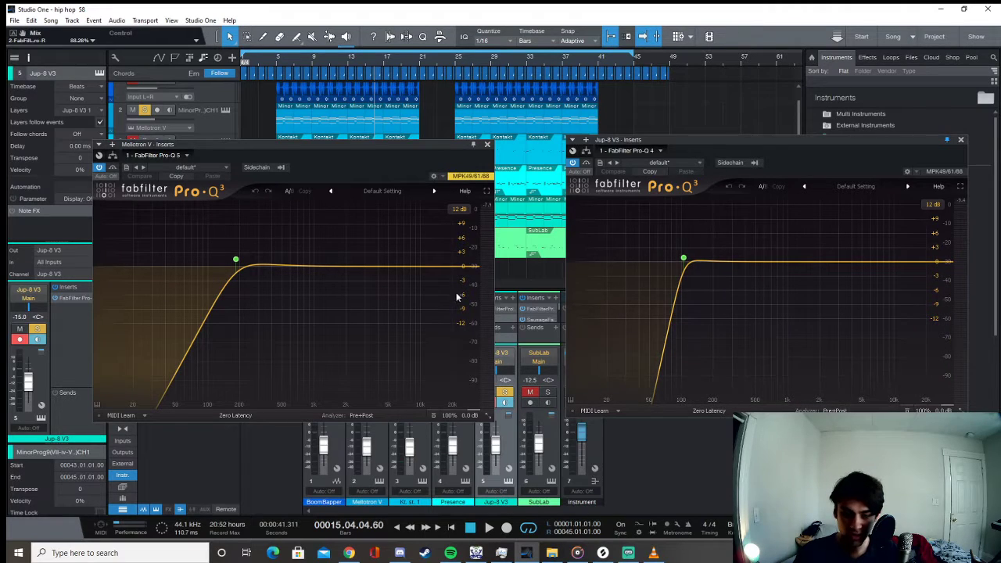
Set the loop range from bar 5 to bar 21 and start playback
drag(283, 63, 405, 64)
key(space)
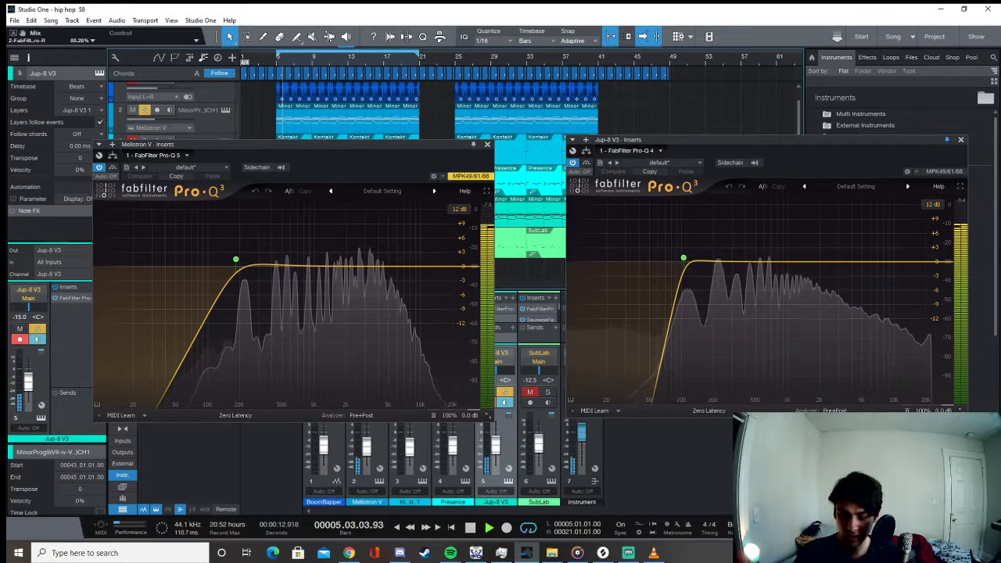
Overlay the Mellotron V spectrum in the Jup-8 V3 EQ analyzer and the Jup-8 V3 spectrum in the Mellotron V EQ analyzer
mouse_move(813, 410)
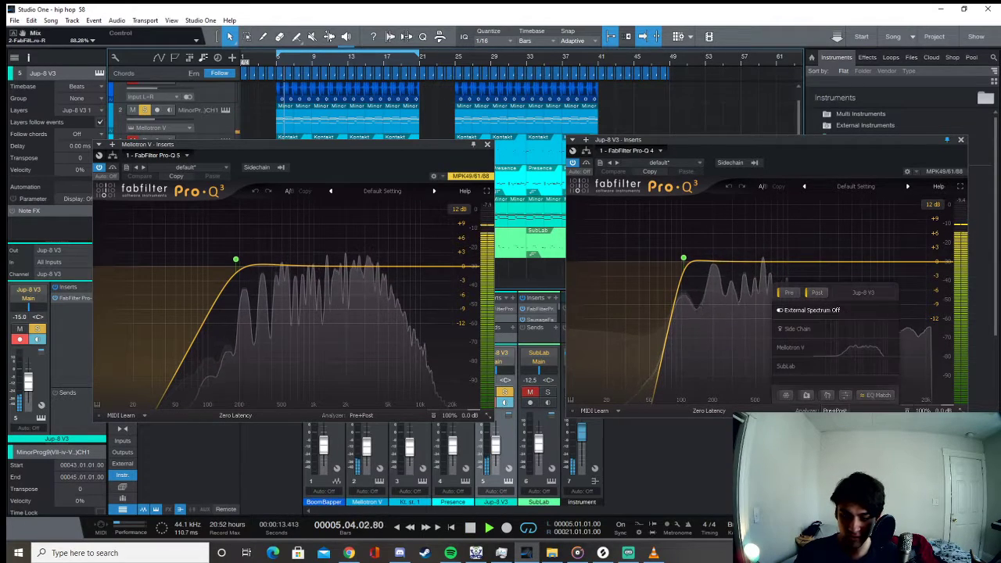
click(825, 351)
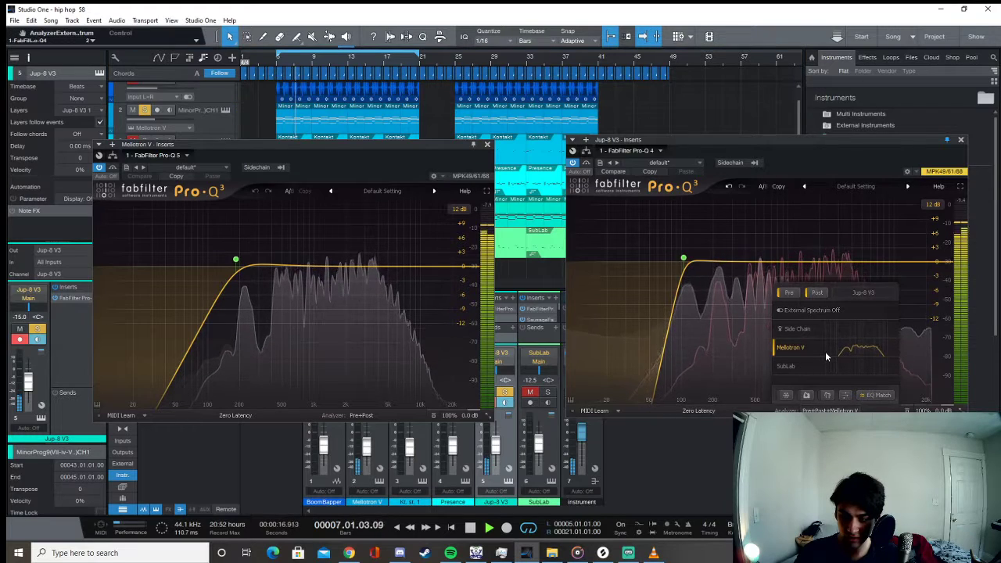
mouse_move(363, 416)
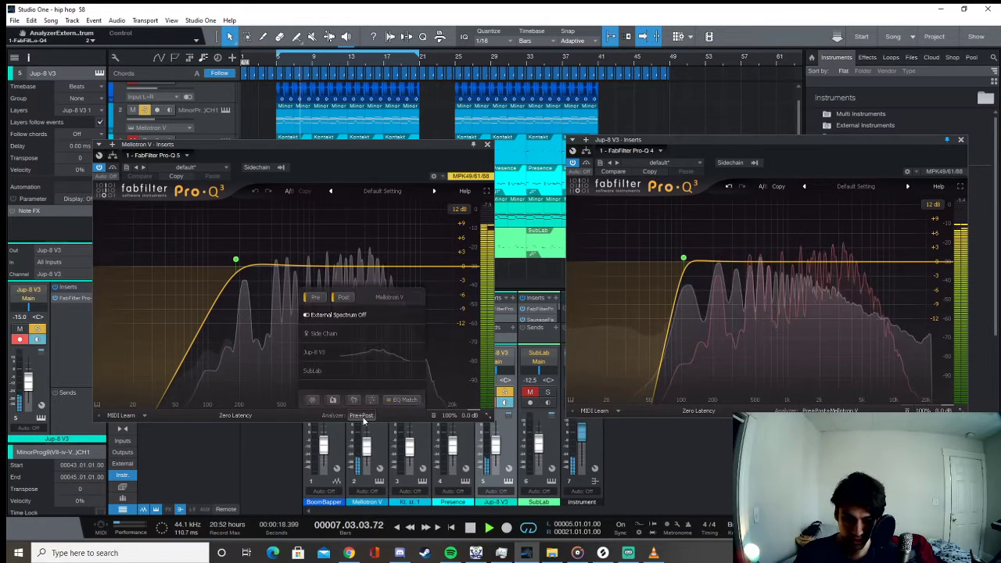
click(371, 352)
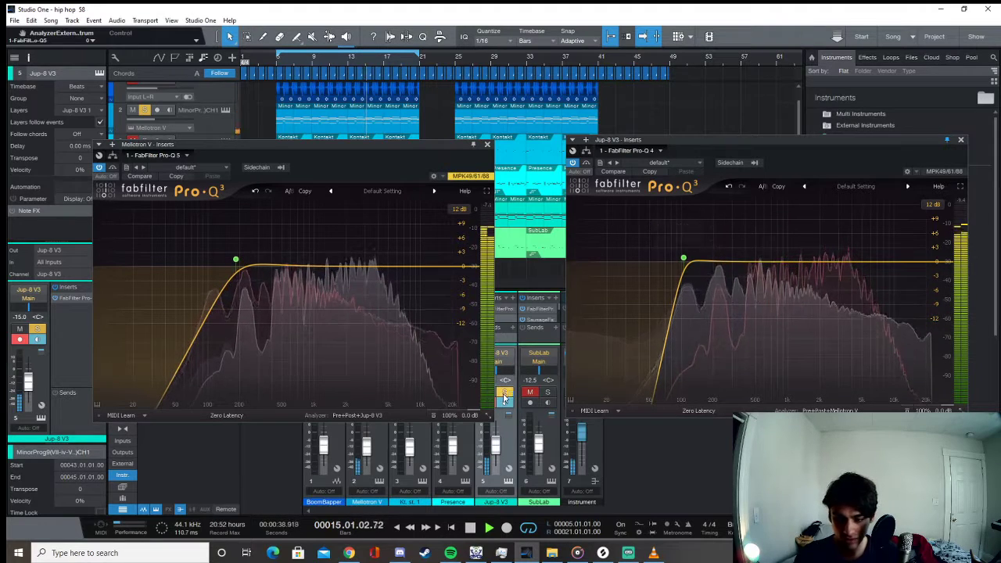
Add a near-flat bell at about 231 Hz to the Jup-8 V3 EQ and a +4.58 dB bell at 241.58 Hz to Mellotron V's
drag(726, 267, 726, 248)
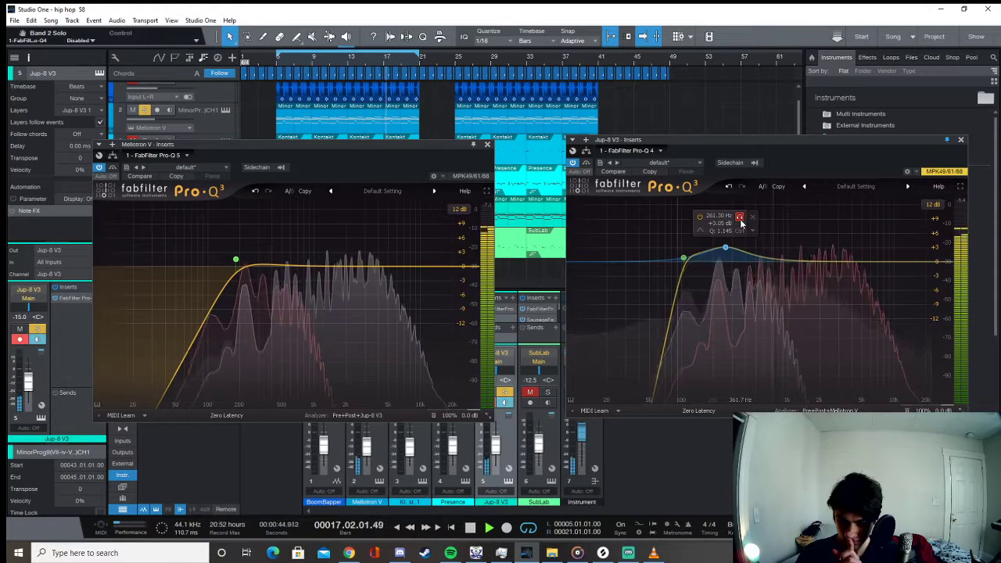
drag(726, 250, 720, 264)
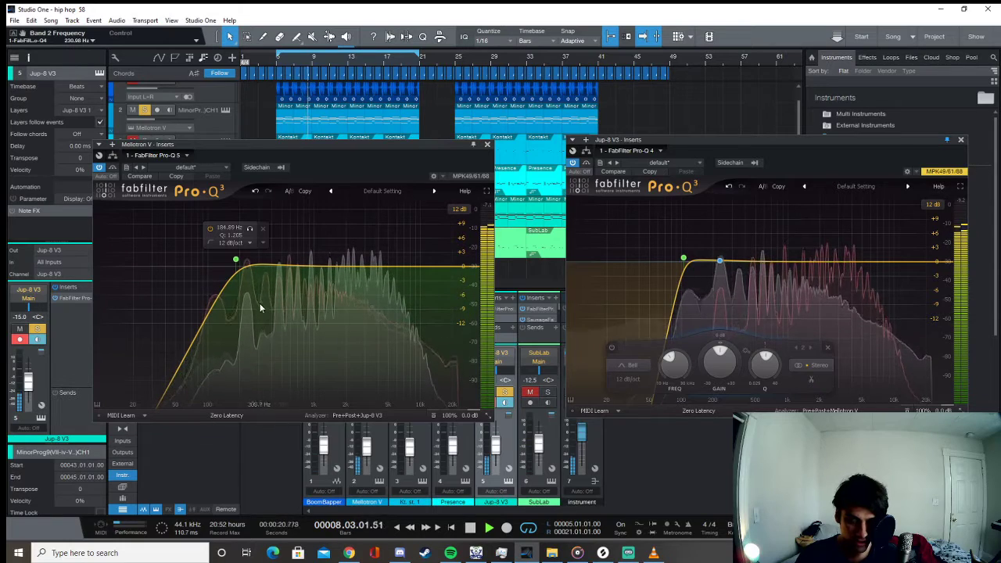
drag(248, 262, 251, 248)
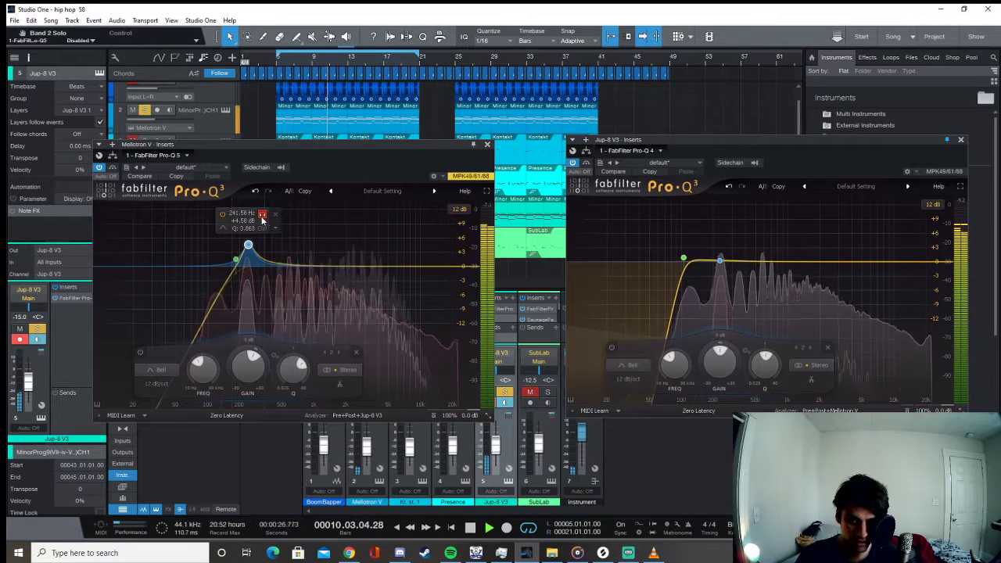
Raise the Jup-8 V3 EQ's low-mid bell to +1.75 dB at 233.59 Hz, audition it in solo, and lower its gain slightly
drag(720, 260, 720, 254)
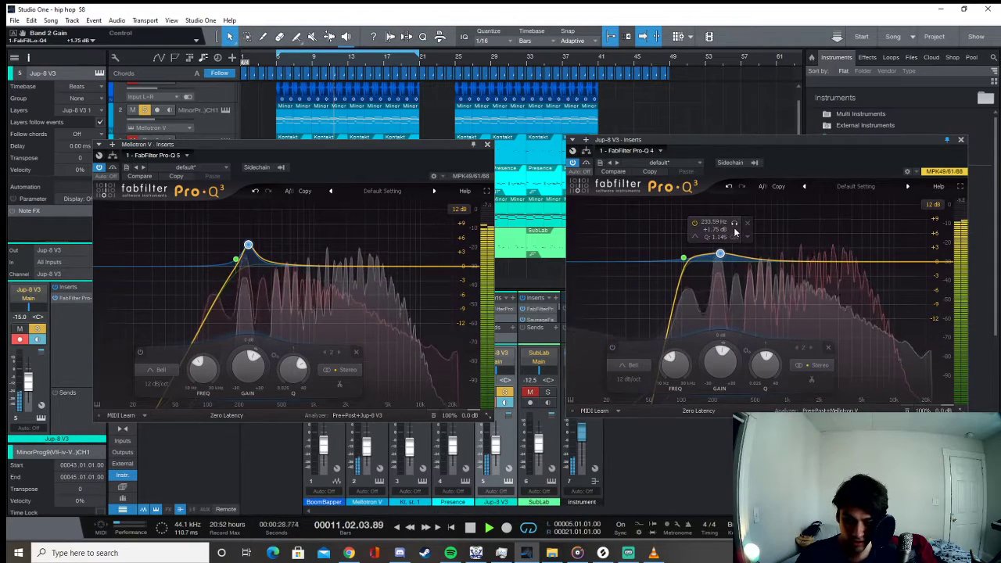
click(734, 224)
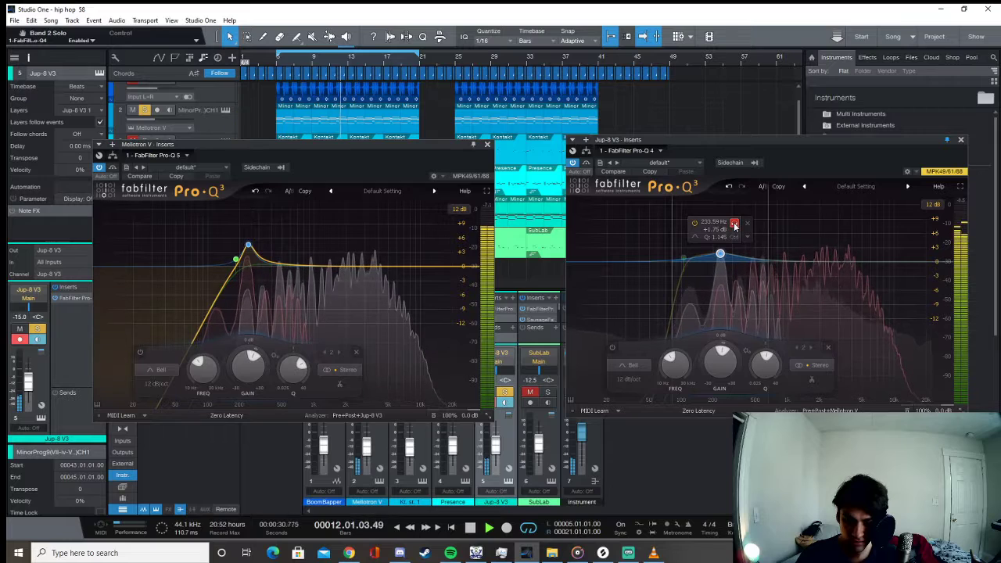
click(734, 225)
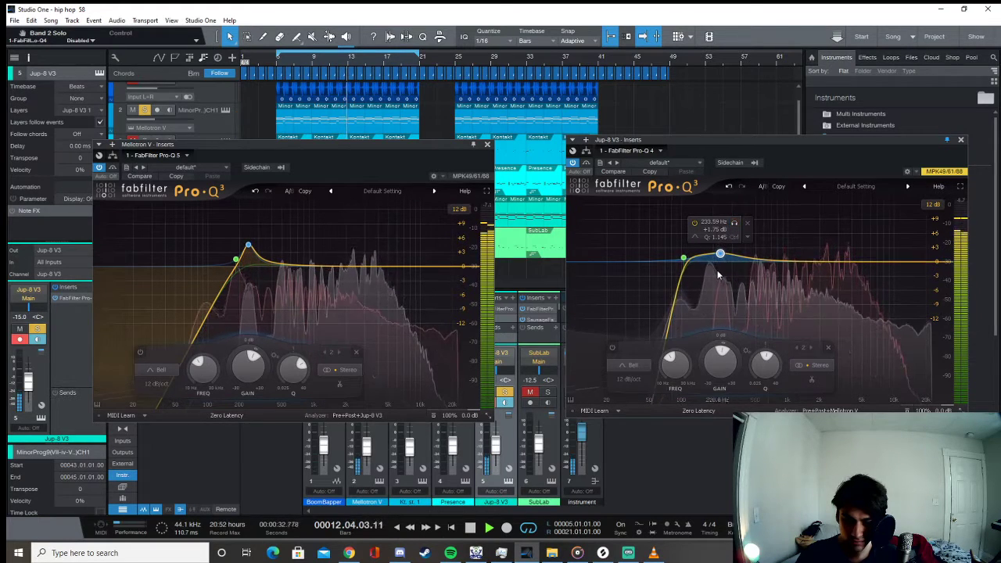
drag(721, 254, 719, 259)
Add a +1.75 dB bell at 1571.6 Hz to the Jup-8 V3 EQ, audition it in solo, and move it beside the low-mid bell
drag(817, 262, 808, 254)
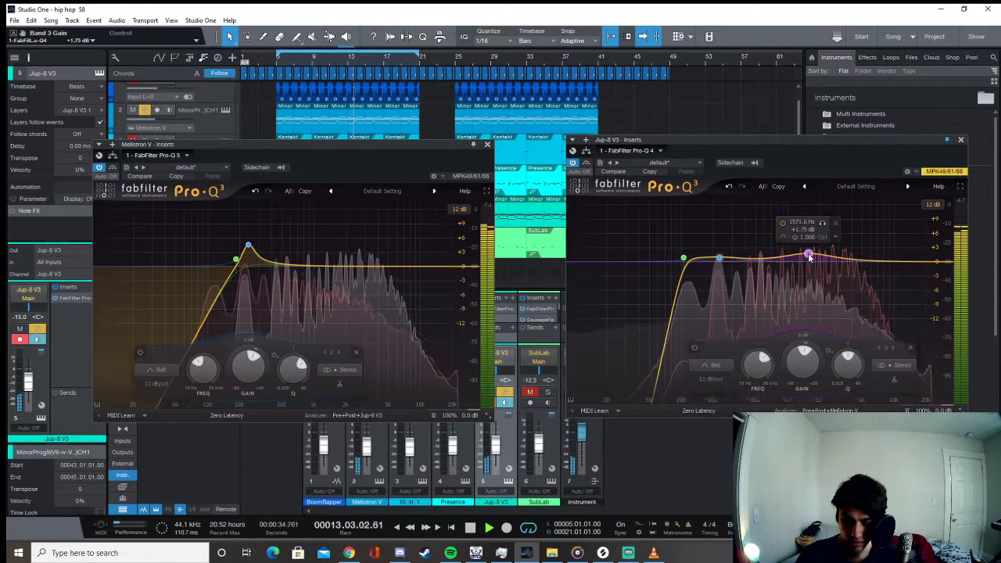
click(822, 226)
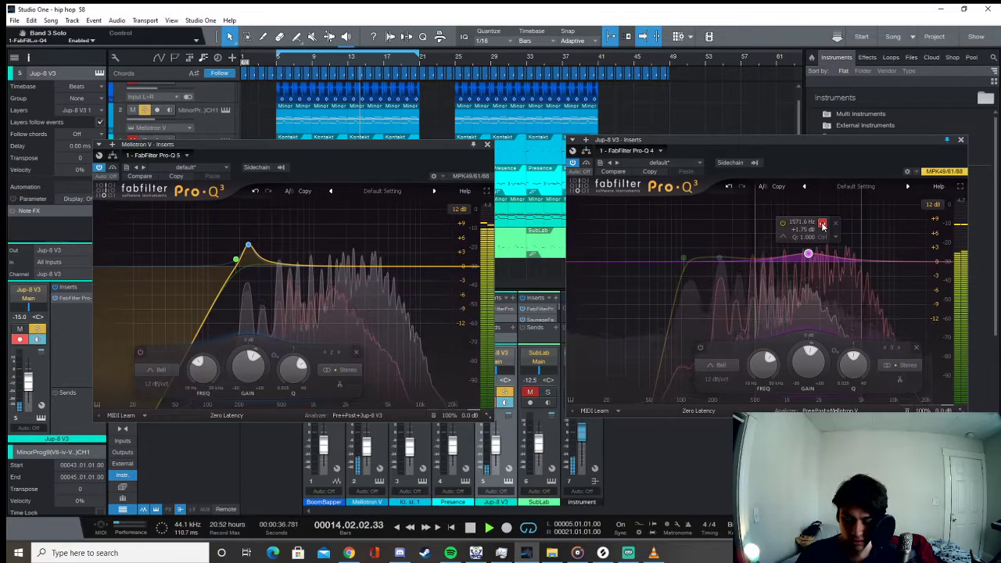
mouse_move(822, 225)
mouse_down()
mouse_move(801, 229)
mouse_move(888, 235)
mouse_move(807, 228)
mouse_up()
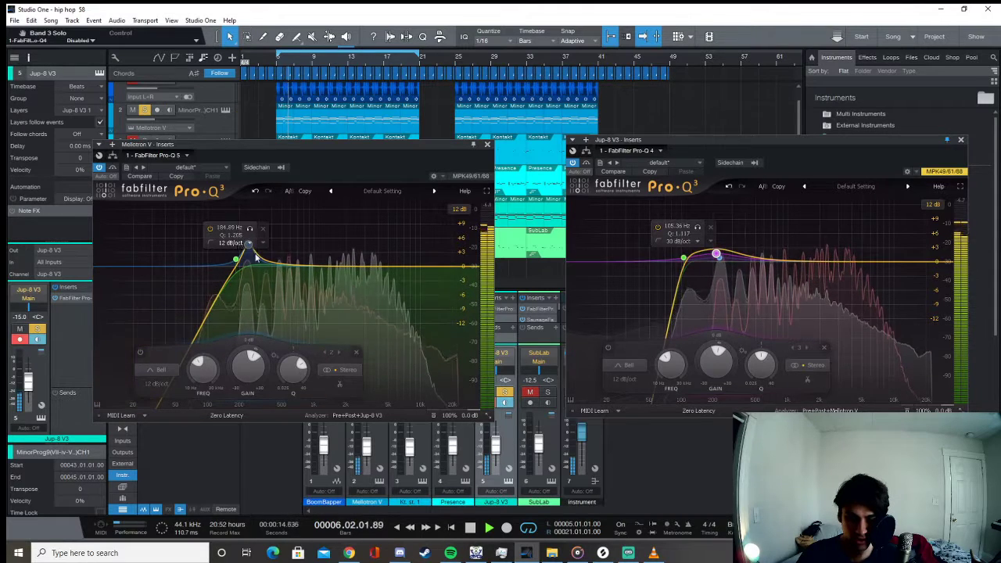
Rename the Jup-8 V3 channel as synth and the Mellotron V channel as strings
double_click(493, 505)
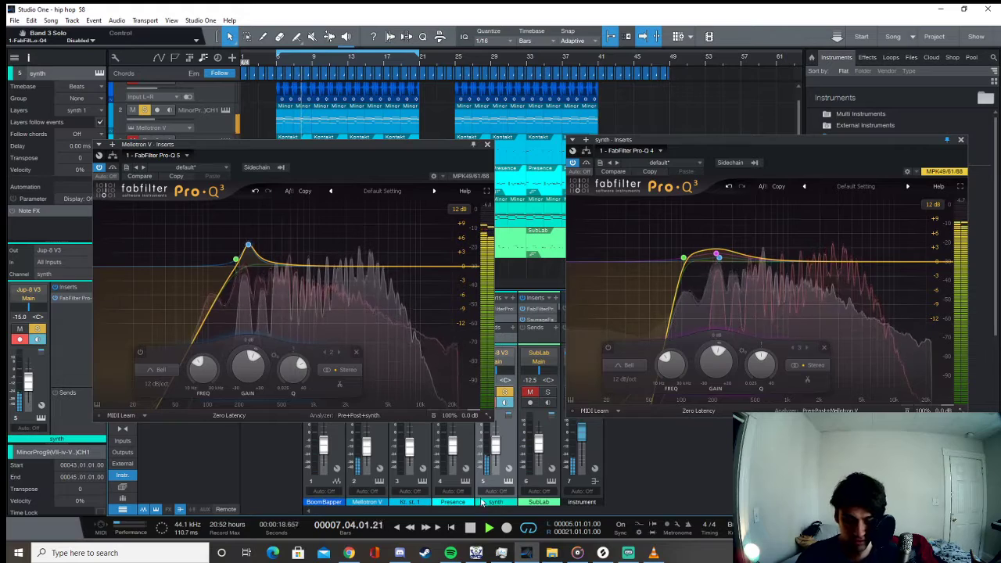
click(370, 502)
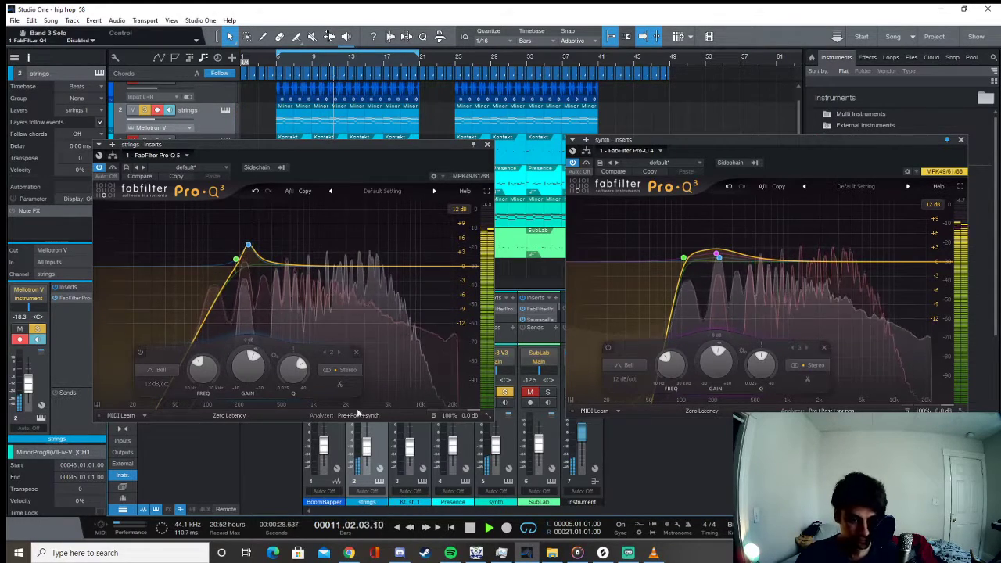
Pull the strings EQ's low-mid bell down to a -9.05 dB cut at about 244 Hz
mouse_move(248, 245)
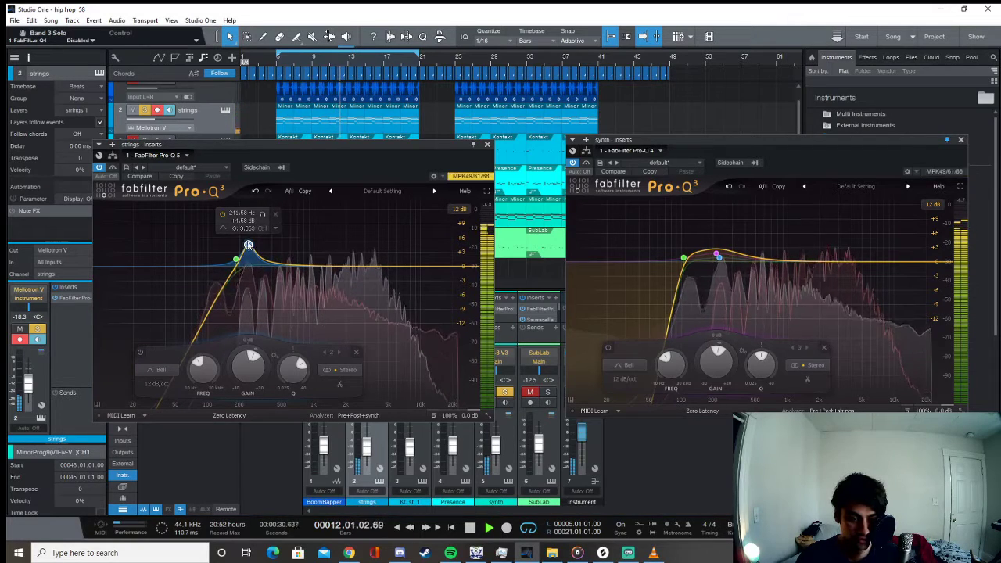
drag(248, 245, 248, 309)
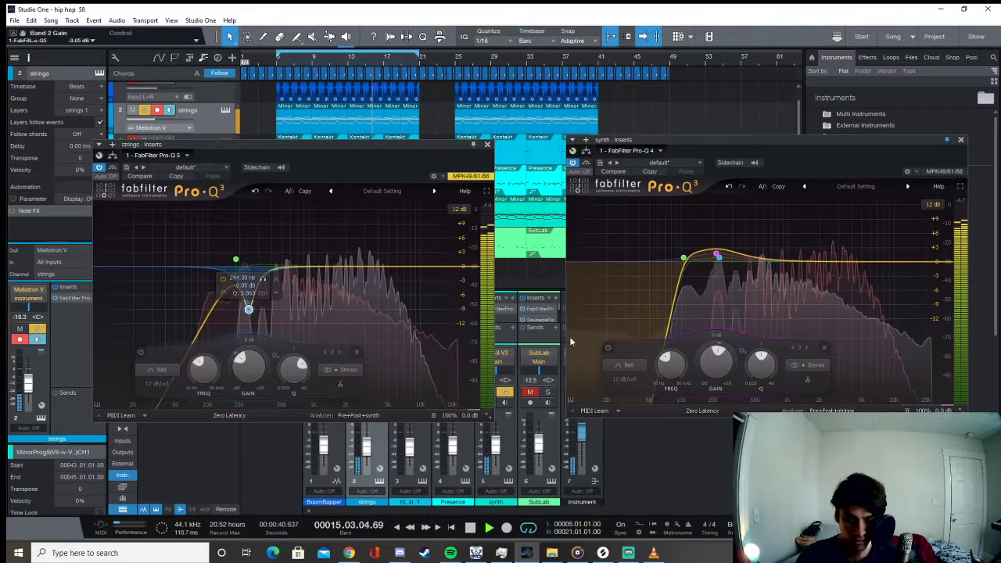
Audition the synth EQ's 213.54 Hz bell in solo, narrow it to a Q of 6.269, and retune it to 223.34 Hz
click(730, 223)
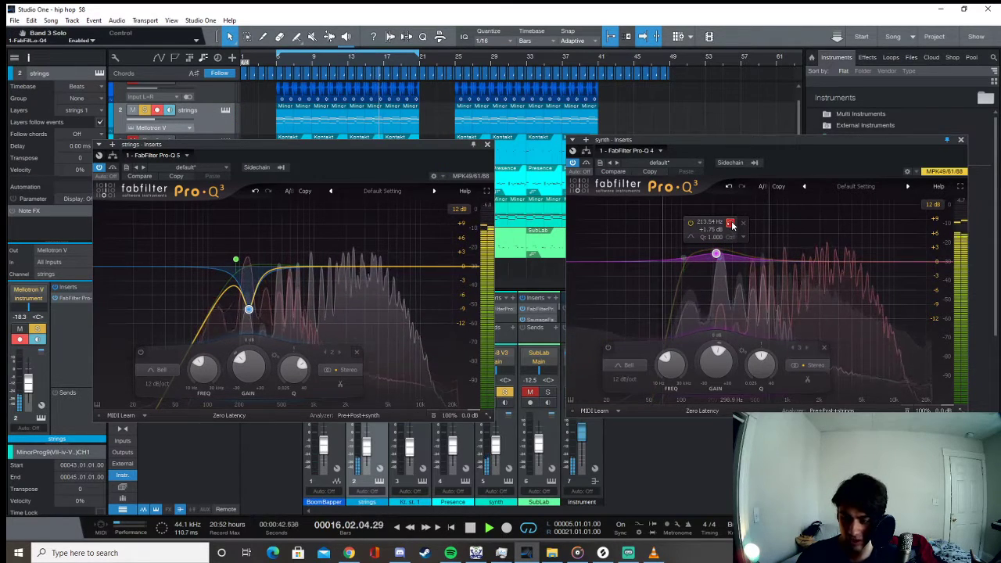
mouse_move(731, 224)
mouse_down()
mouse_move(822, 247)
mouse_move(733, 234)
mouse_up()
drag(757, 365, 756, 320)
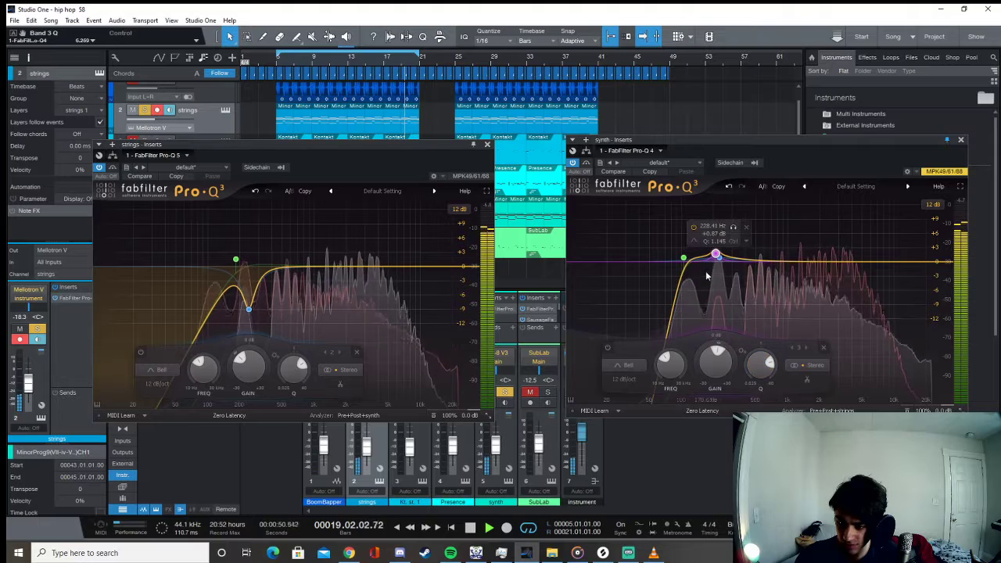
mouse_move(716, 255)
mouse_down()
mouse_move(717, 243)
mouse_move(718, 258)
mouse_up()
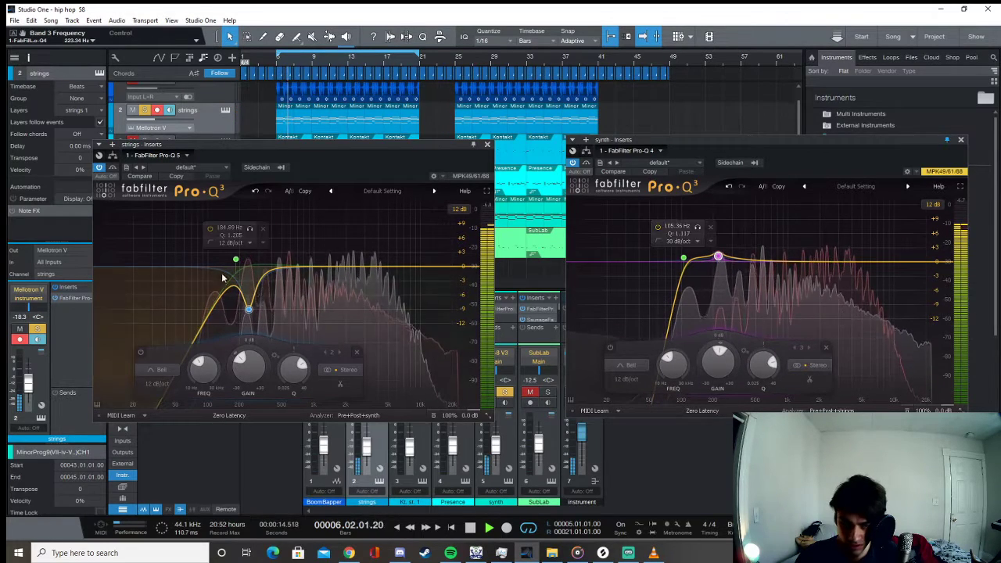
Retune the strings EQ's deep low-mid cut to 228.41 Hz at about -9.16 dB and set its Q to 4.737
drag(249, 309, 246, 312)
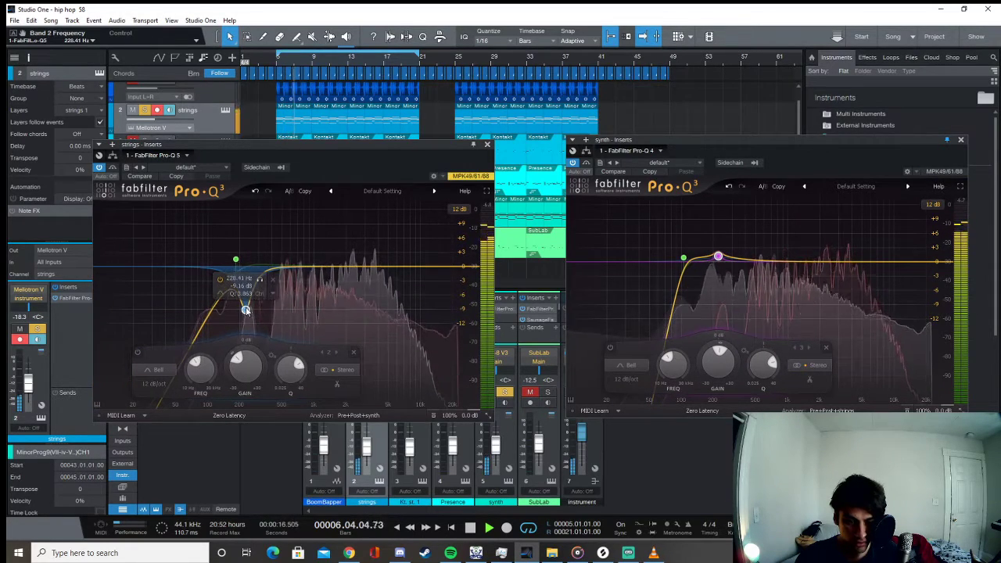
drag(291, 364, 295, 361)
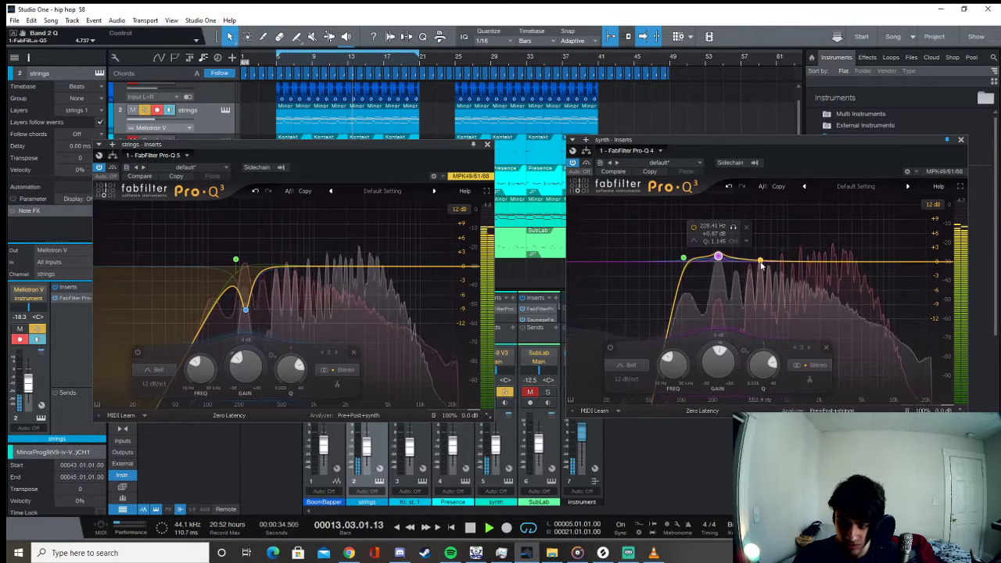
Add narrow cuts to the synth EQ at 560.14 Hz (-3.49 dB, Q 5.108) and 887.09 Hz (-4.91 dB, Q 20.10)
drag(761, 264, 762, 279)
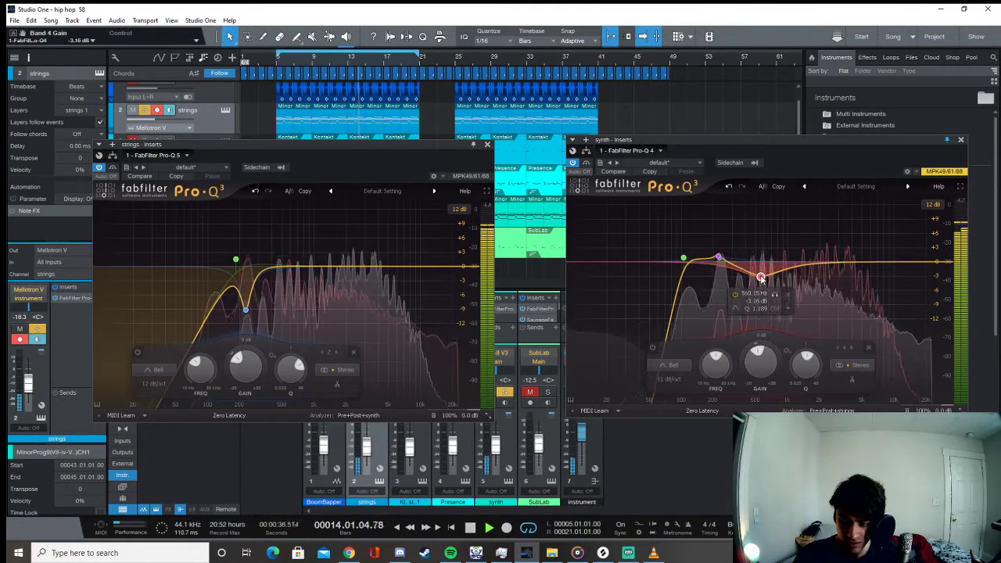
drag(807, 360, 812, 320)
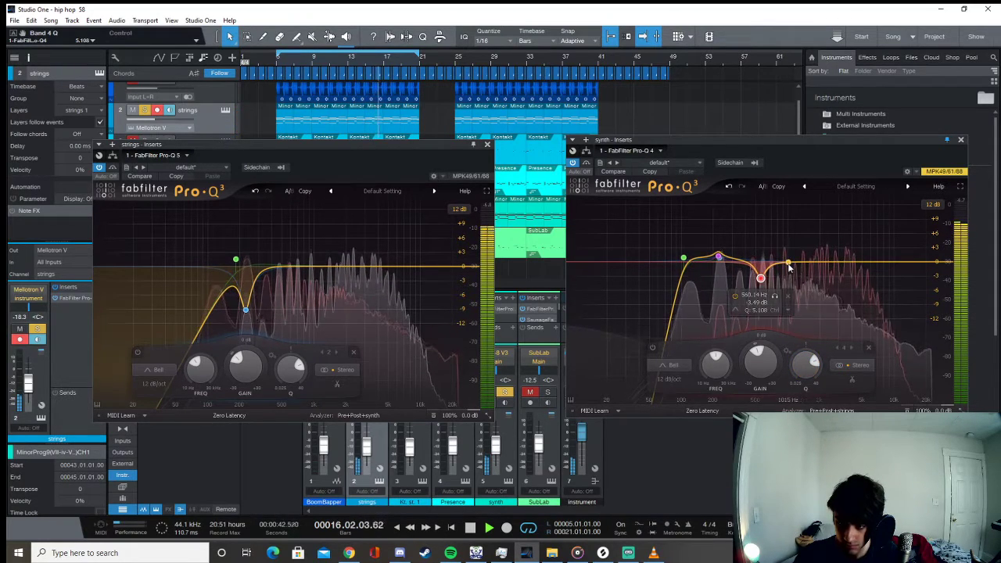
drag(789, 264, 789, 280)
drag(835, 363, 835, 308)
drag(788, 280, 787, 290)
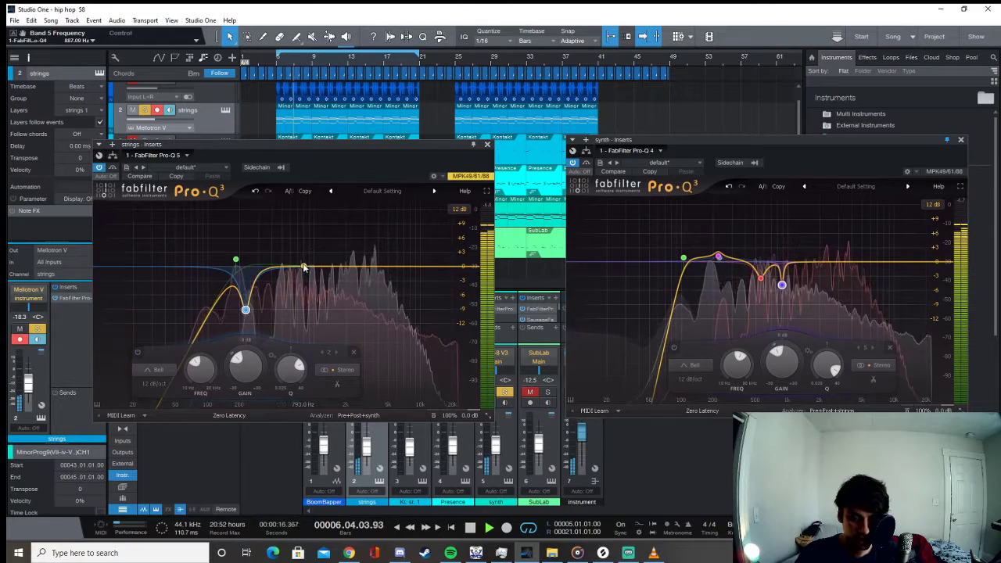
Add a bell to the strings EQ, trying a cut first, and shape it into a +1.96 dB boost at 927.78 Hz with Q 2.434
mouse_move(304, 268)
mouse_down()
mouse_move(310, 261)
mouse_move(310, 280)
mouse_up()
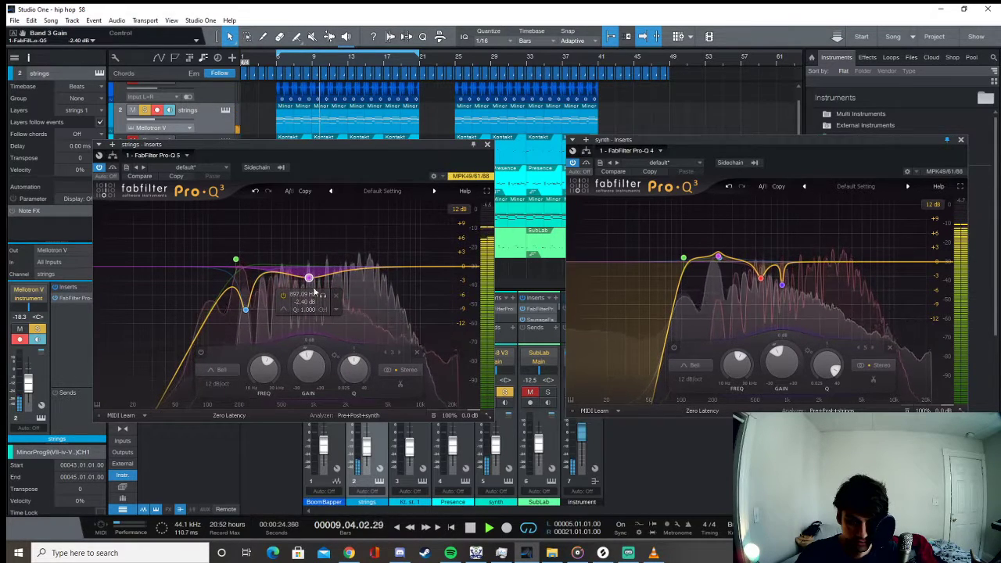
drag(353, 368, 349, 355)
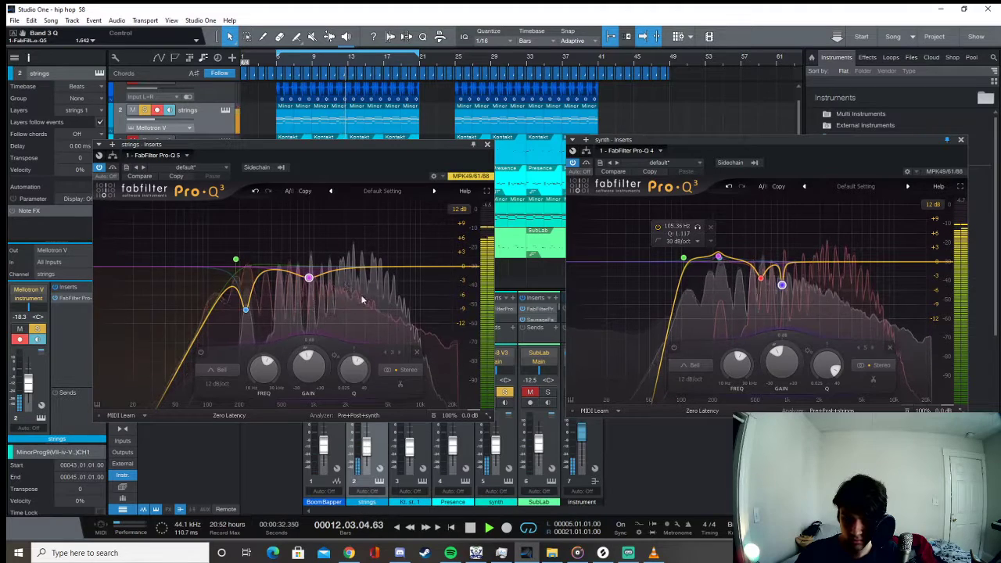
drag(308, 281, 310, 265)
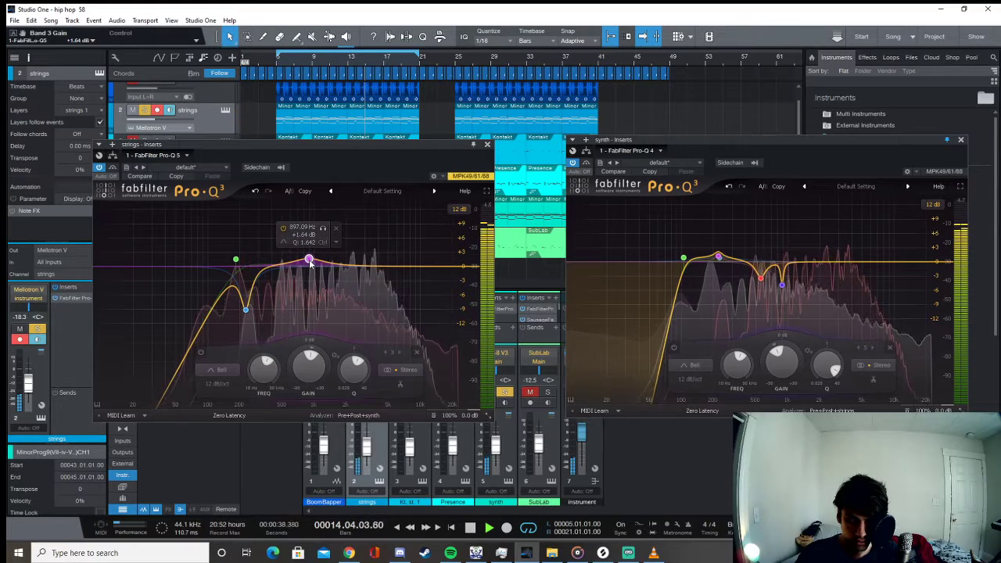
drag(362, 368, 361, 363)
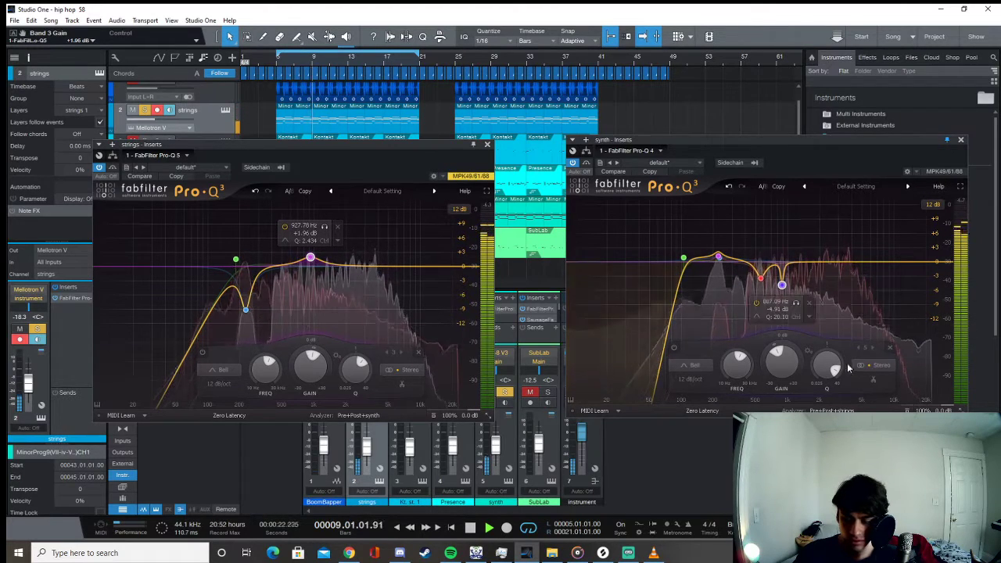
Add a +1.53 dB bell at 553.90 Hz to the strings EQ and narrow it to a Q of 4.865
click(288, 264)
drag(288, 265, 288, 257)
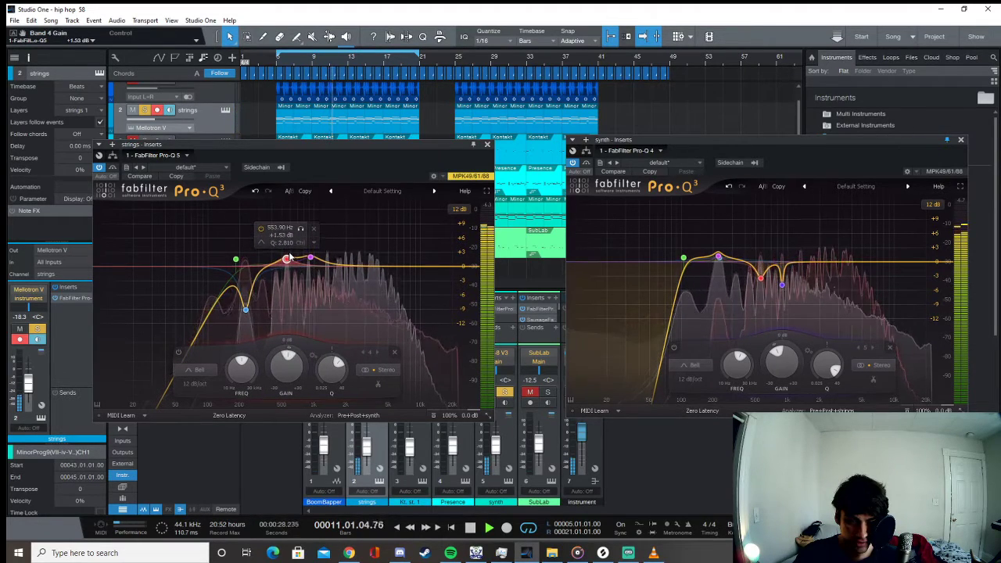
drag(340, 381, 339, 360)
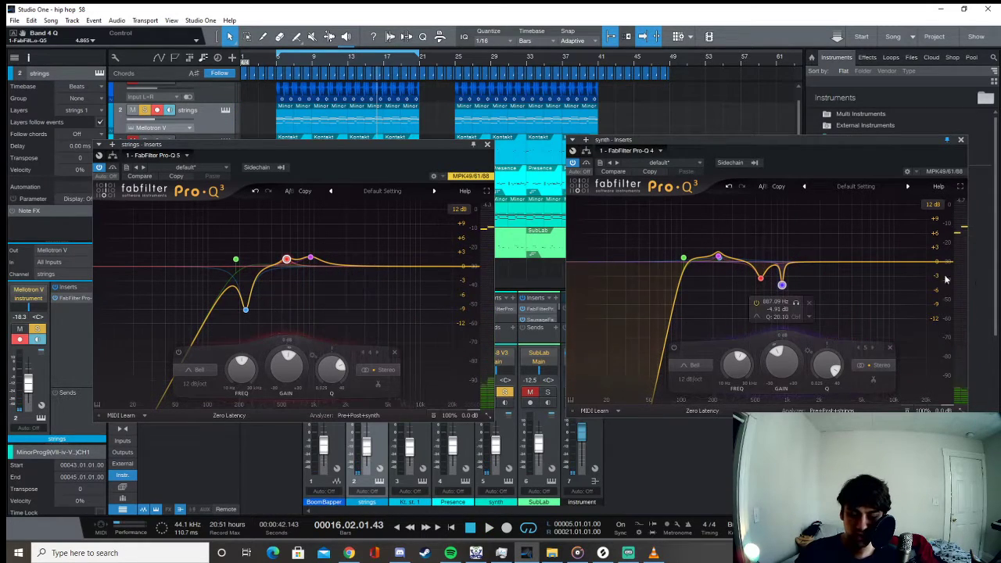
Add a -3.49 dB bell at 4560.1 Hz to the synth EQ and play the song from bar 5
drag(855, 265, 855, 272)
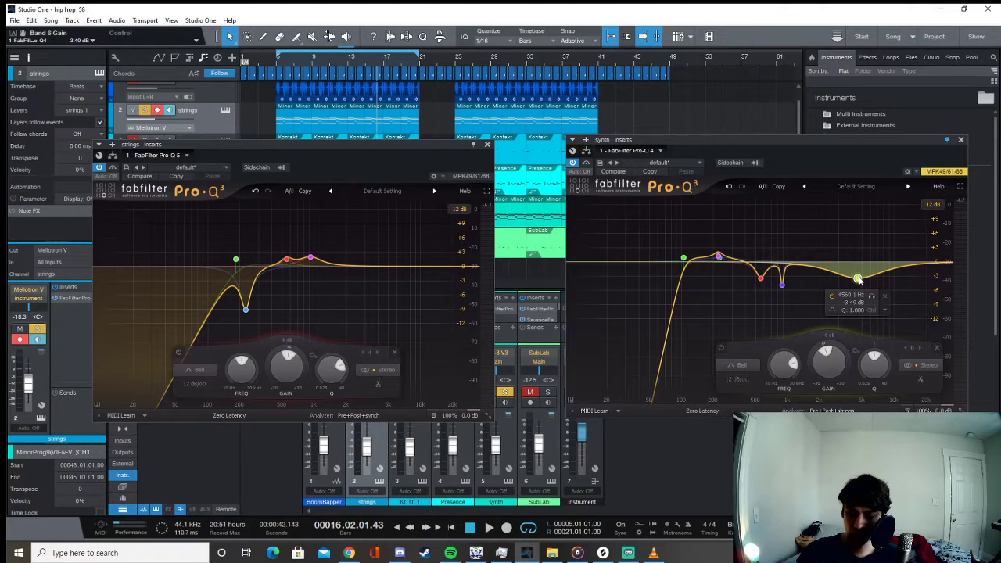
click(279, 63)
key(space)
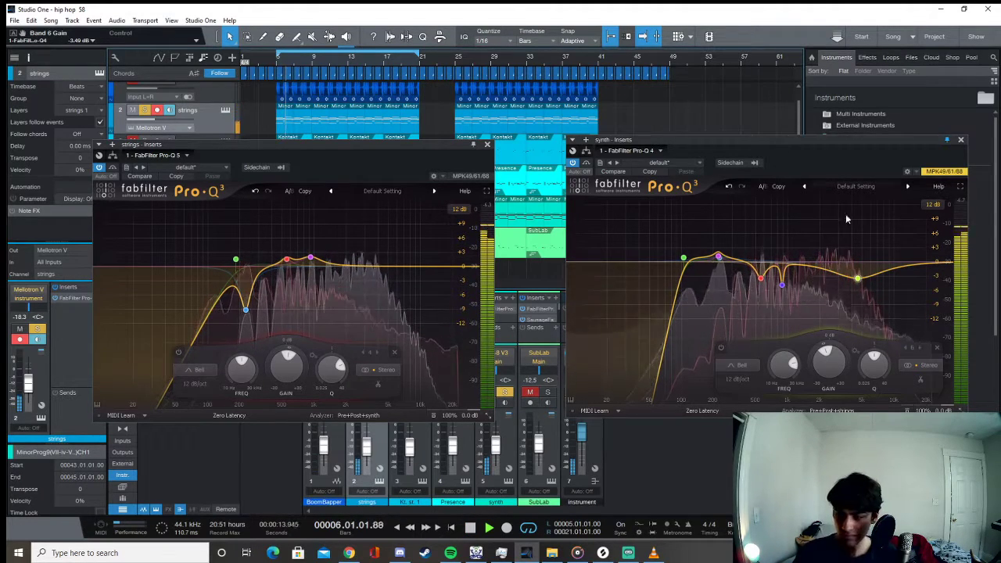
Shift the synth EQ's high bell lower in frequency with a Q of 2.304, and add a -0.22 dB bell at 3368.9 Hz to the strings EQ
mouse_move(864, 286)
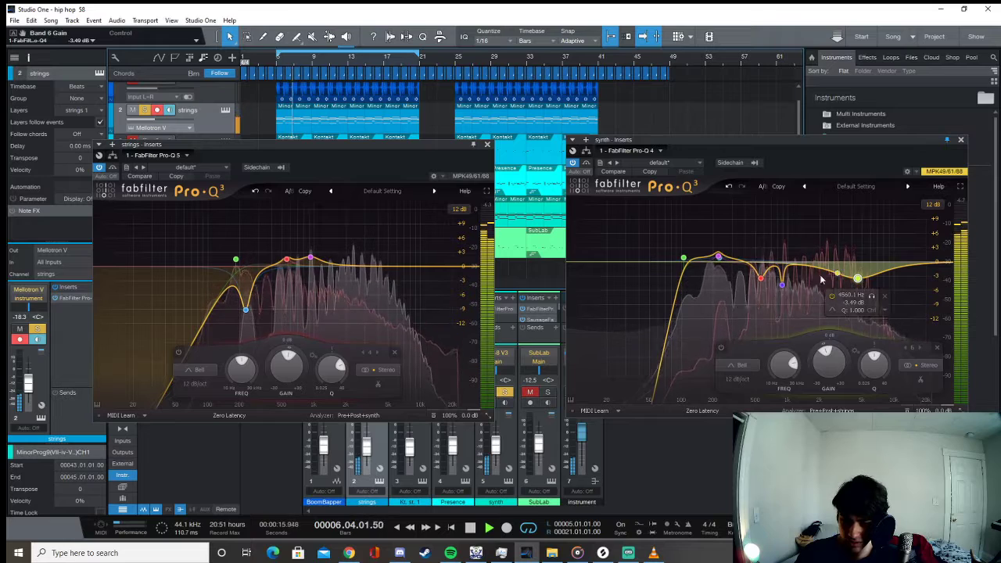
click(371, 268)
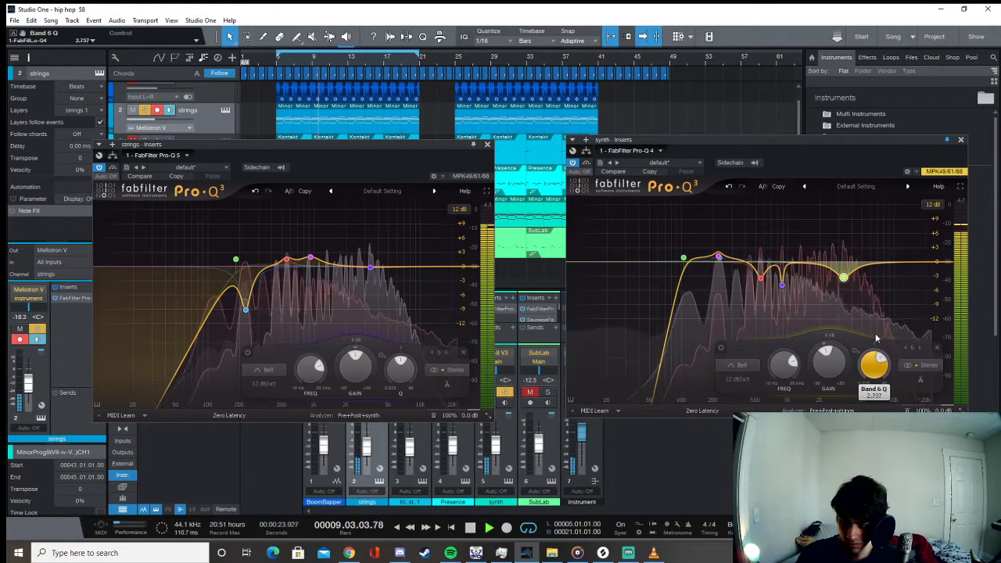
drag(876, 336, 875, 341)
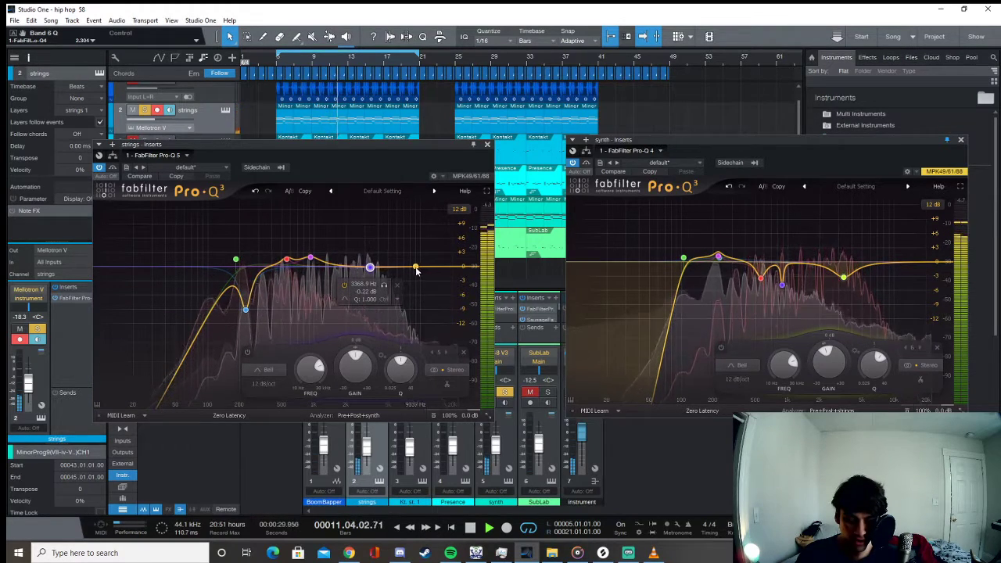
Move the two EQ windows apart to solo the Kontakt and Presence channels, and replay the song from bar 5
key(space)
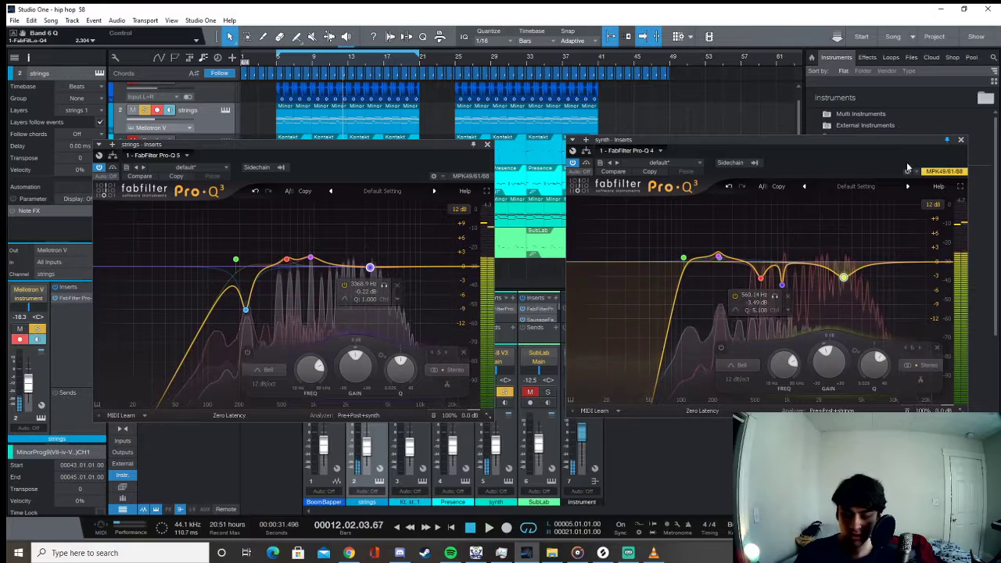
mouse_move(863, 141)
mouse_down()
mouse_move(853, 152)
mouse_move(845, 143)
mouse_up()
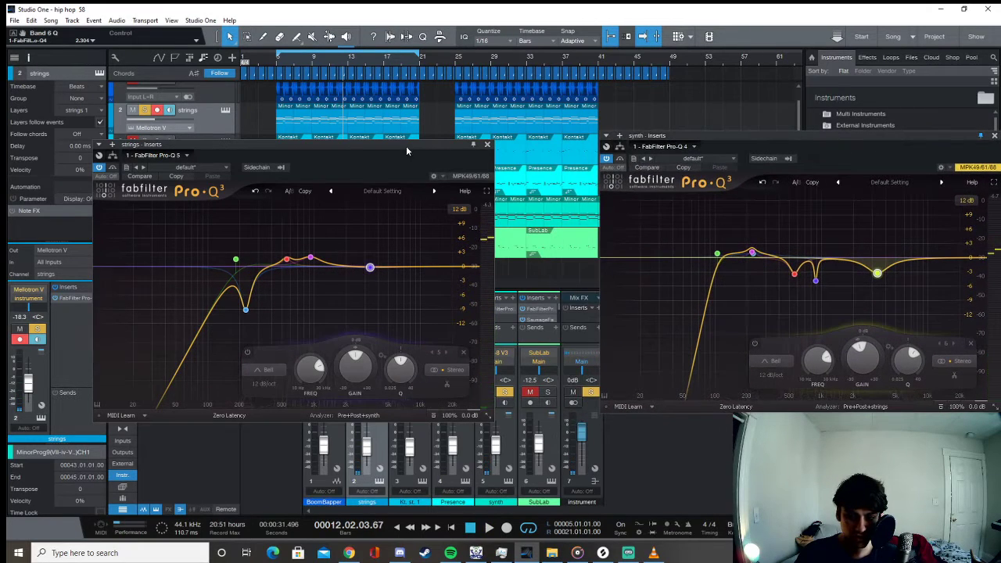
drag(406, 145, 305, 55)
click(420, 392)
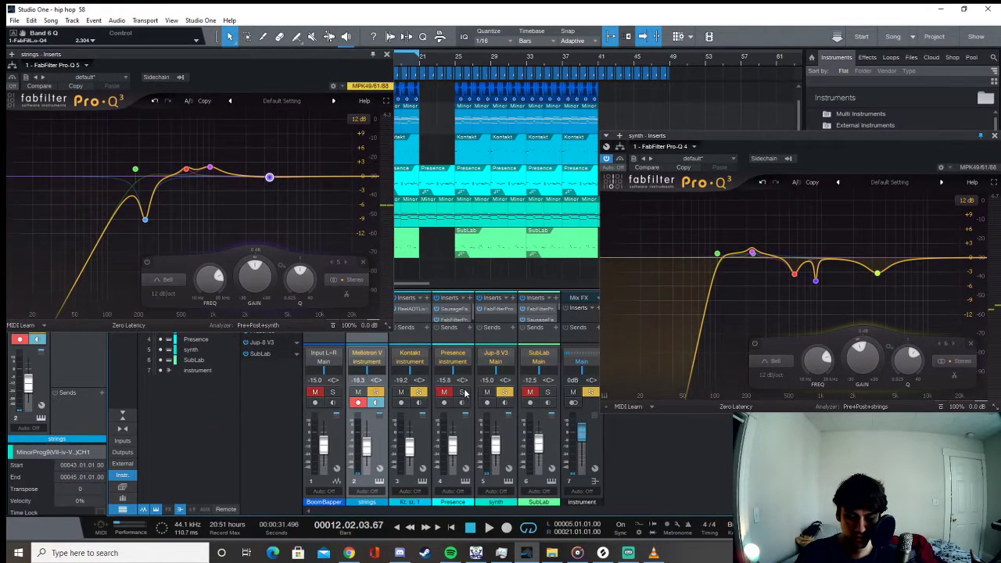
drag(288, 53, 318, 139)
click(277, 63)
key(space)
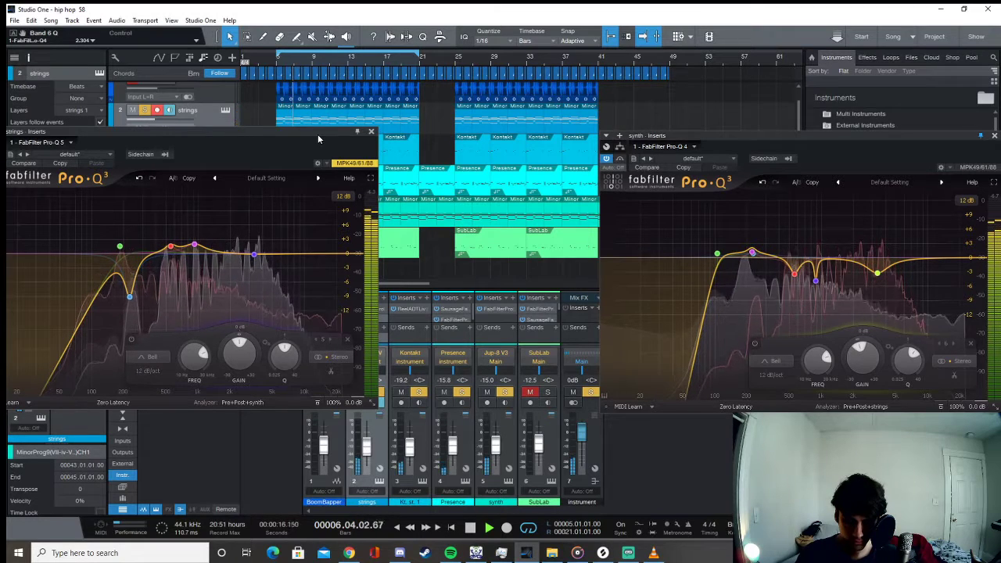
Insert FabFilter Pro-Q 3 on the Kontakt channel after Reel ADT, and move its window clear of the track list
drag(317, 137, 314, 139)
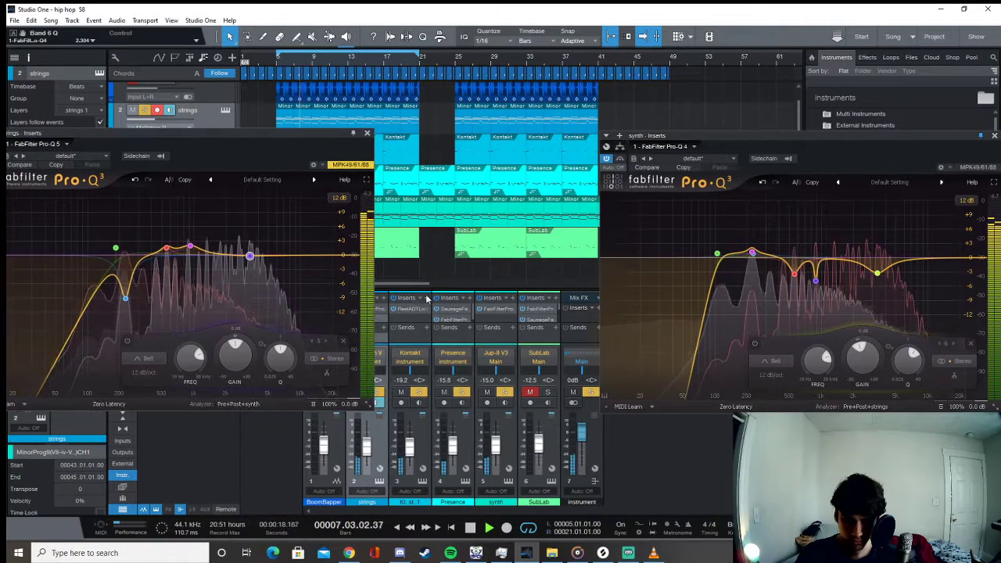
click(428, 298)
click(428, 299)
click(428, 299)
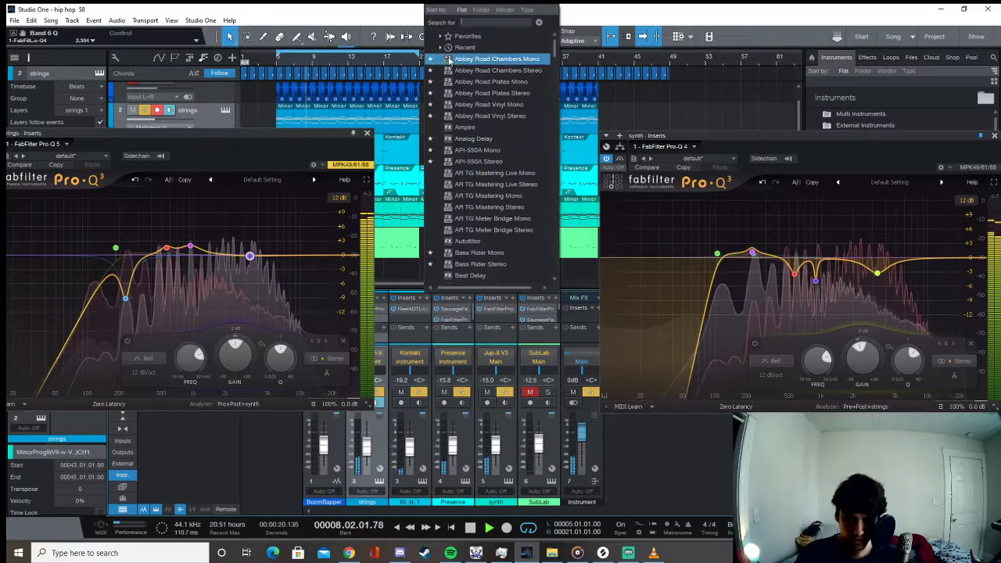
click(476, 22)
drag(554, 71, 554, 102)
click(498, 225)
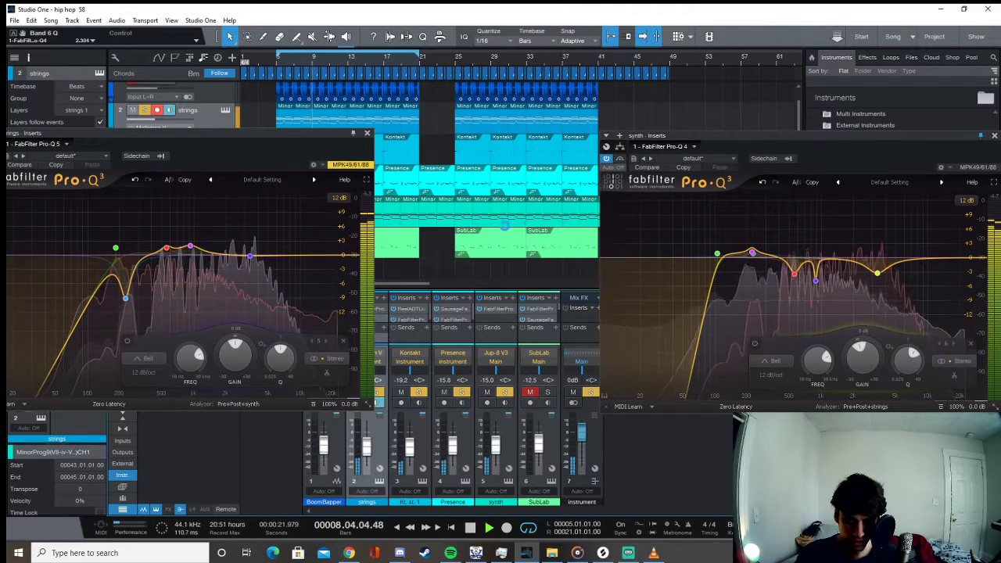
drag(305, 133, 742, 97)
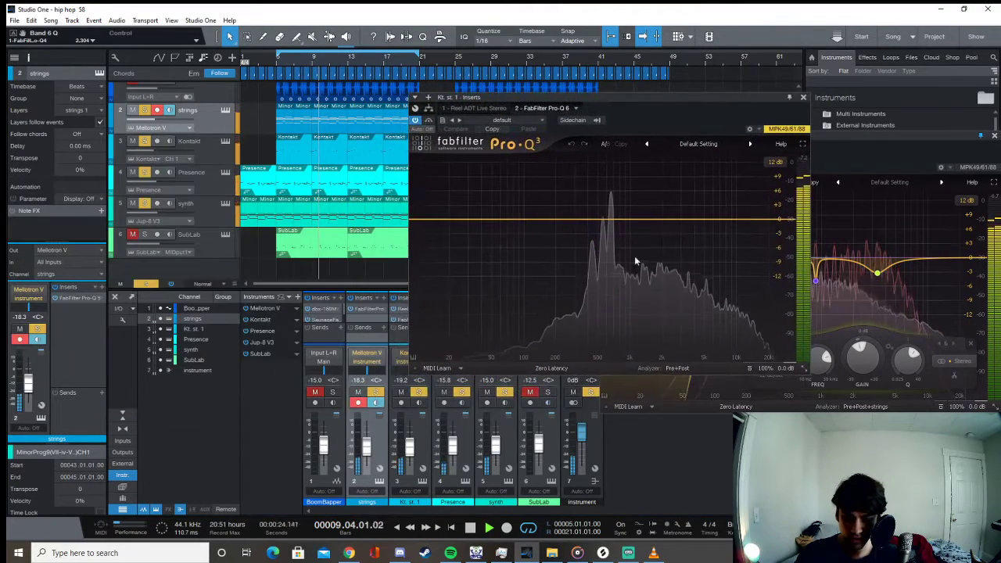
Add a +0.22 dB bell at 566.46 Hz to the Kontakt channel's EQ and close its window
click(604, 219)
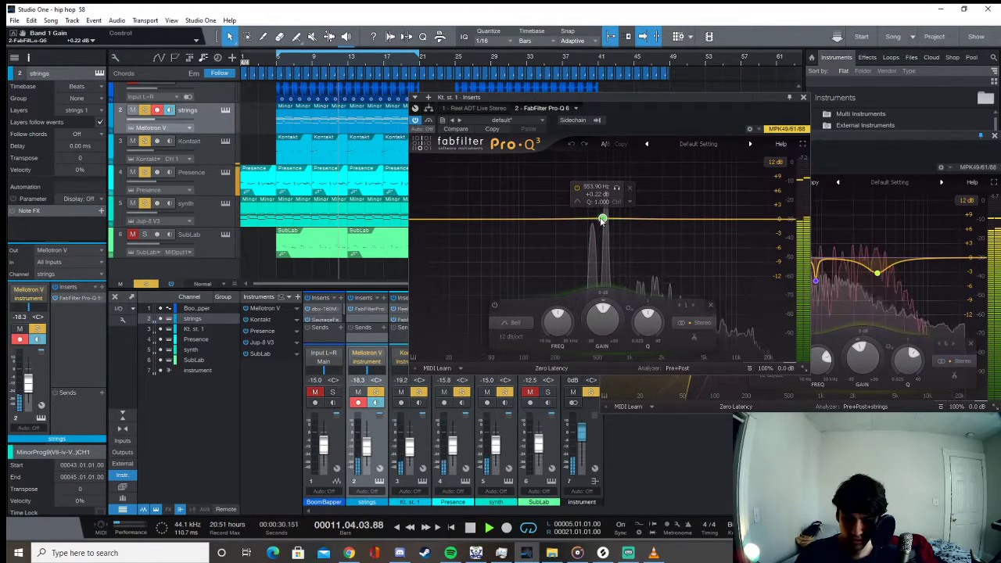
drag(602, 218, 602, 220)
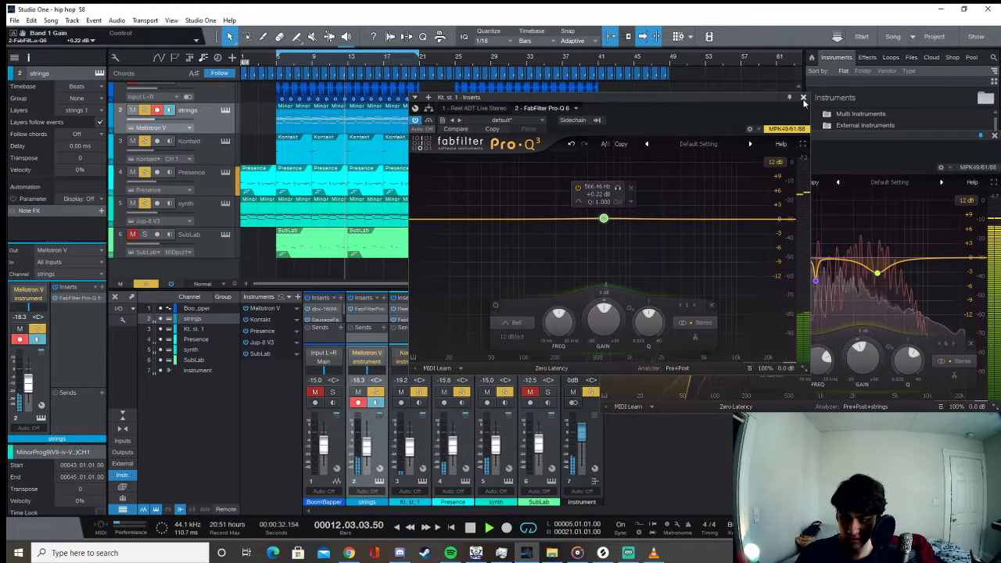
click(803, 97)
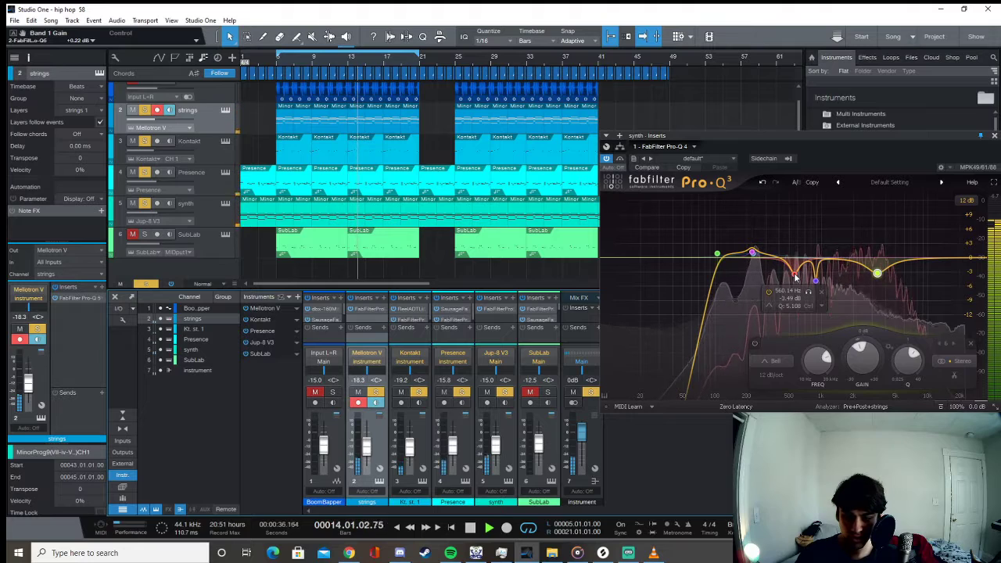
Reopen the Kontakt channel's Pro-Q 3, pin its window, and stack it directly above the synth EQ window
click(411, 322)
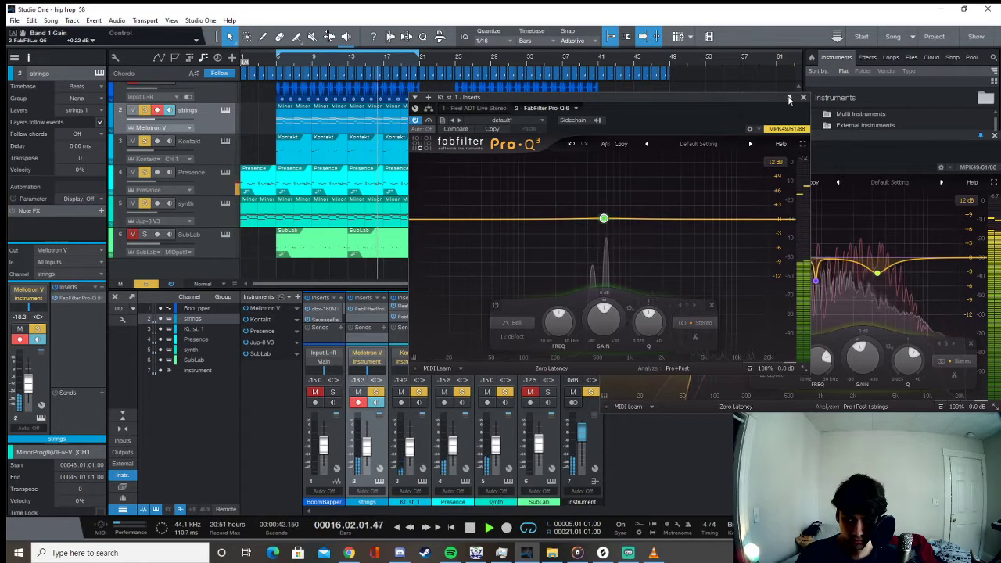
drag(717, 100, 792, 43)
drag(954, 131, 925, 300)
drag(720, 38, 806, 12)
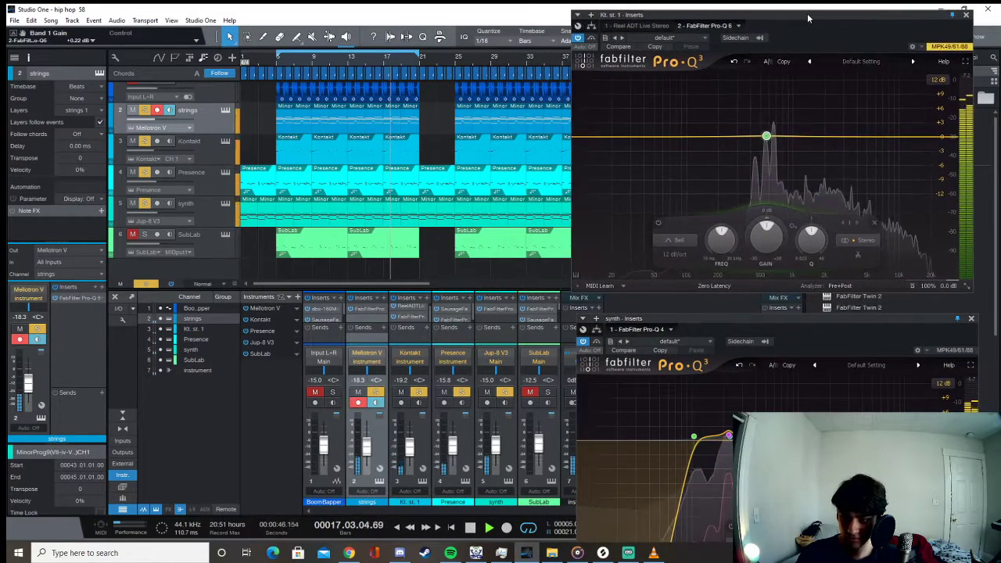
drag(786, 316, 784, 283)
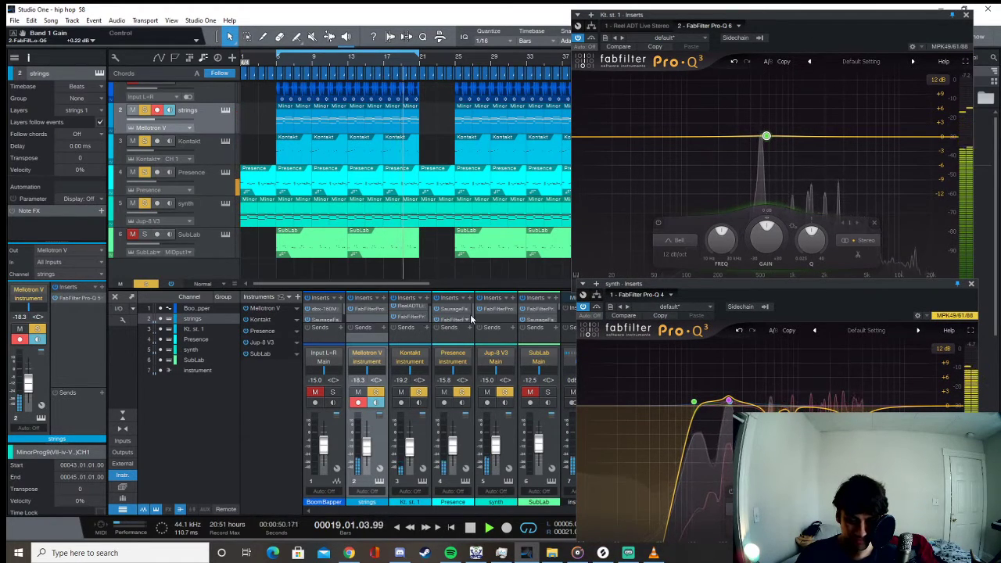
Open the strings channel's Pro-Q 3 beside the other EQ windows and lower its red band 4 bell with a Q of 6.052
click(368, 313)
drag(259, 133, 390, 117)
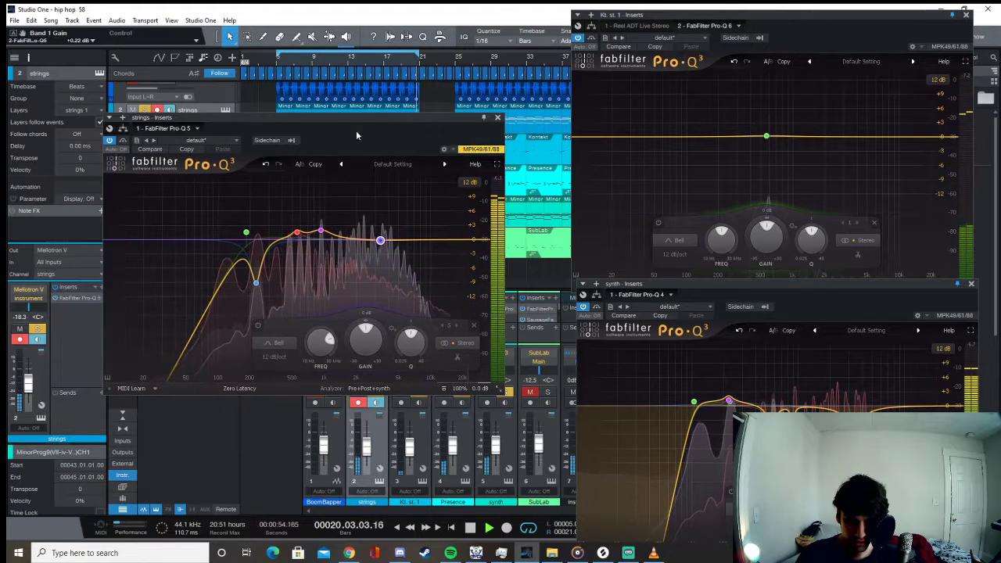
click(298, 233)
drag(297, 237, 297, 238)
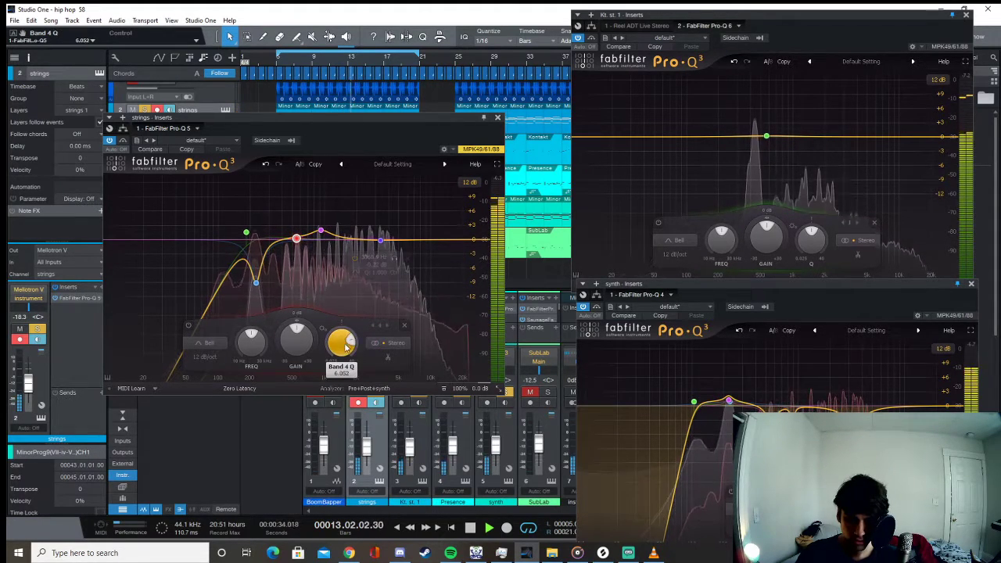
Set the strings EQ's band 3 bell near 907 Hz to +2.18 dB with a Q of 3.794
drag(322, 235, 322, 232)
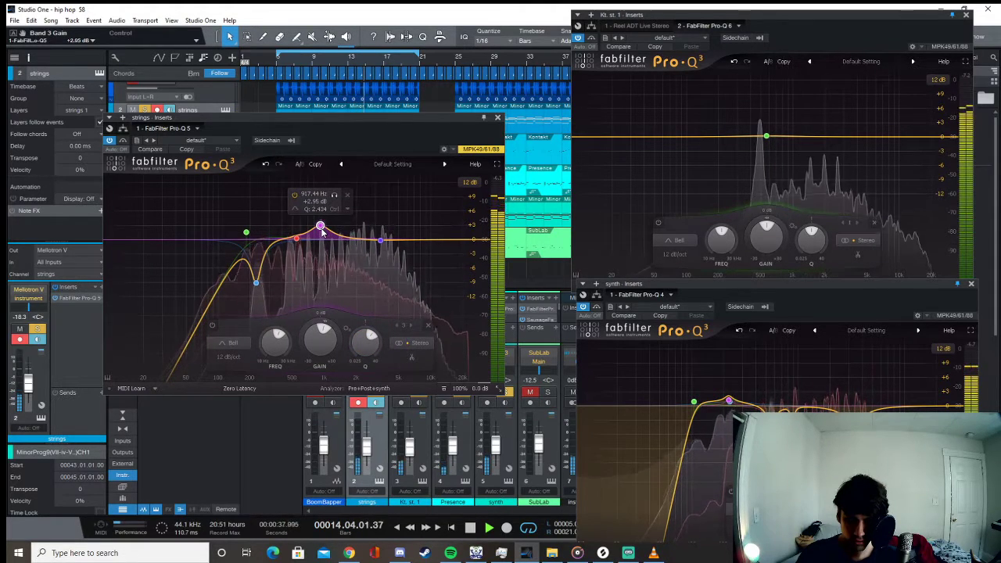
drag(320, 232, 321, 231)
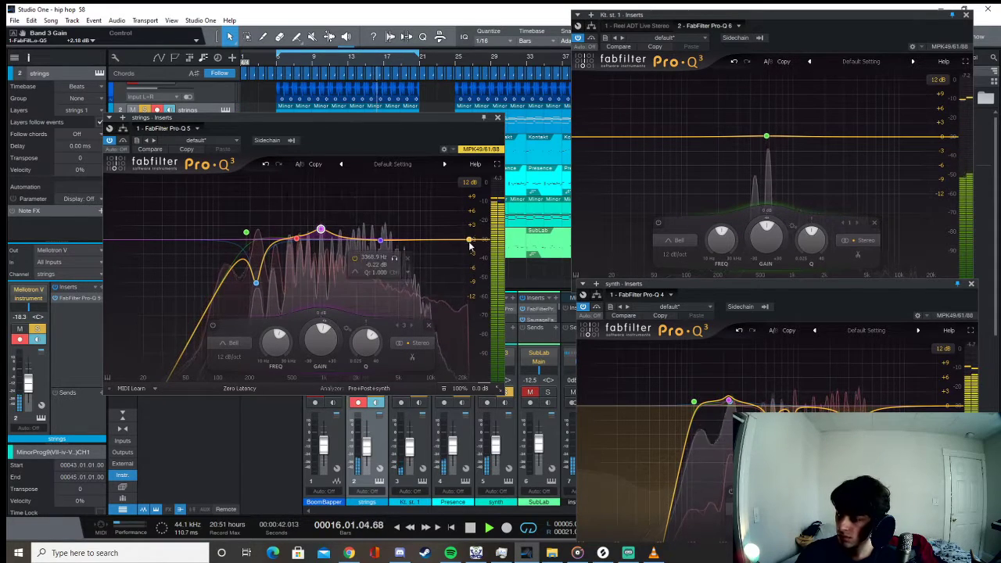
drag(366, 347, 366, 342)
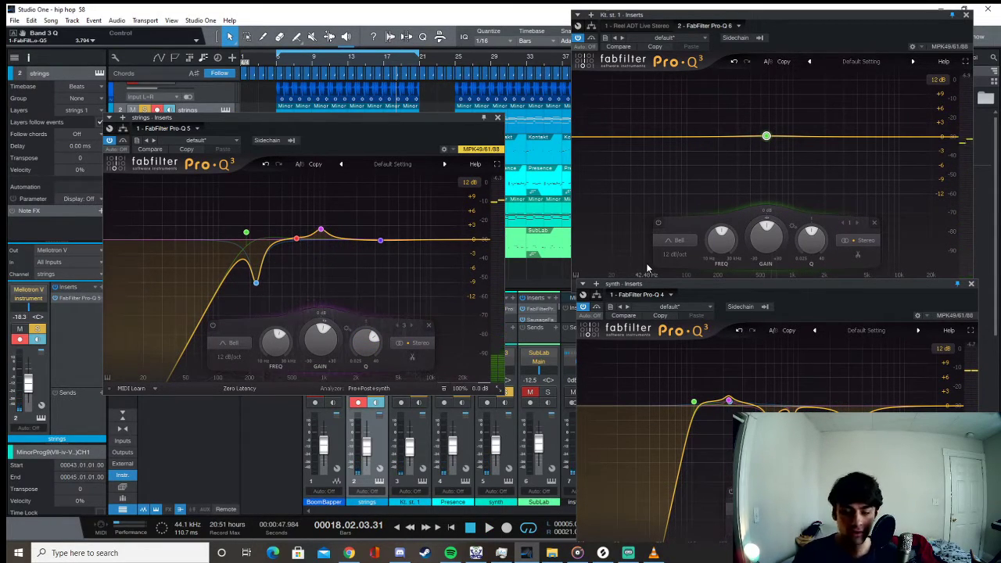
Move the strings EQ window clear of the mixer and timeline, leave only Presence soloed, and replay the song from bar 5
drag(421, 120, 341, 72)
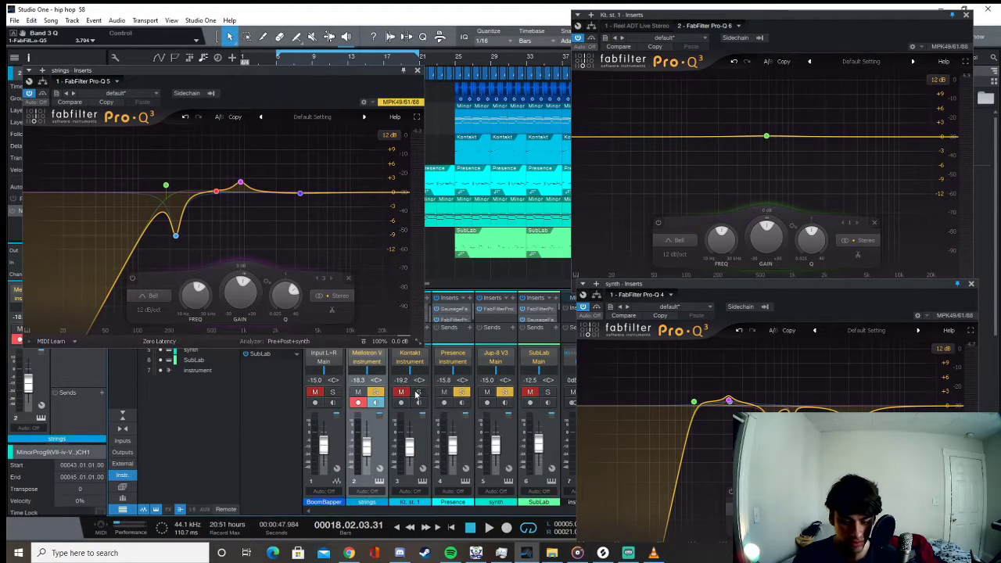
click(456, 63)
key(space)
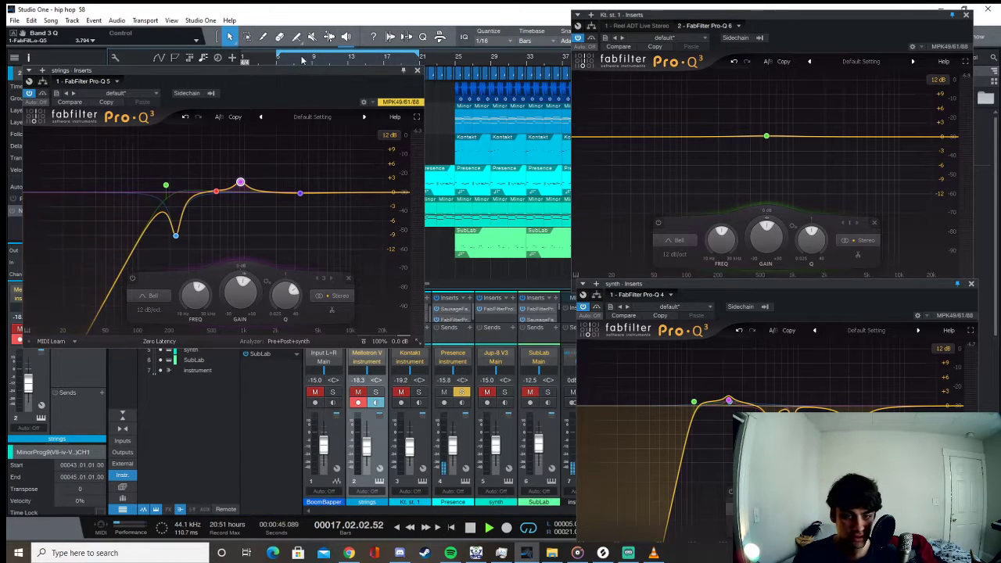
drag(276, 72, 280, 121)
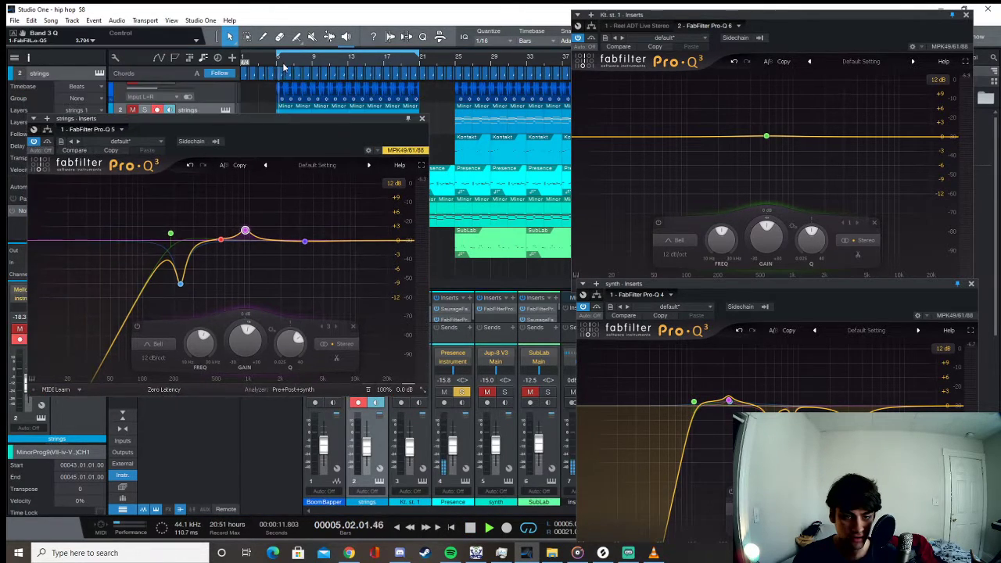
click(278, 68)
drag(347, 125, 324, 79)
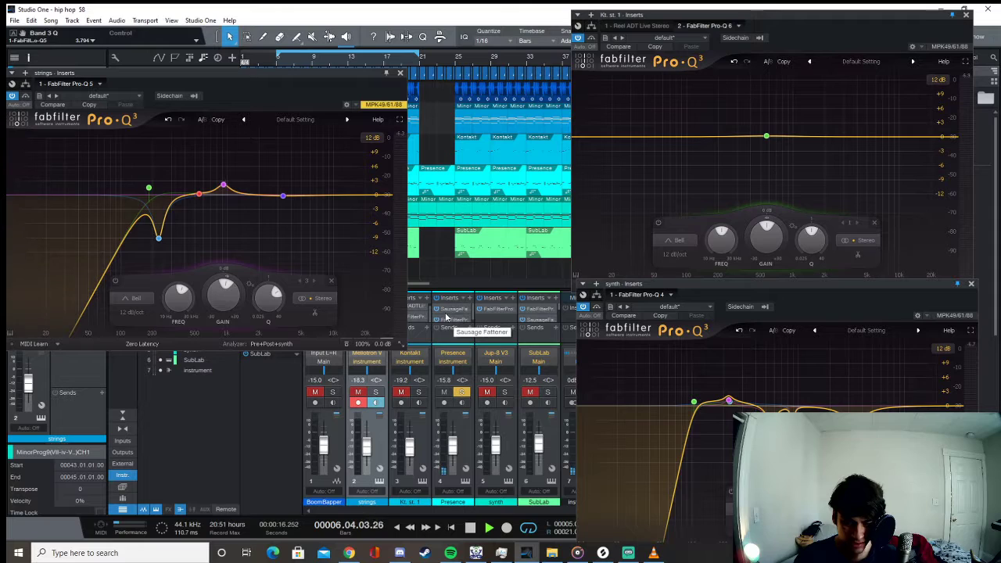
Insert FabFilter Pro-Q 3 on the Presence channel after Pro-R and move its window clear of the track list
click(469, 300)
click(468, 301)
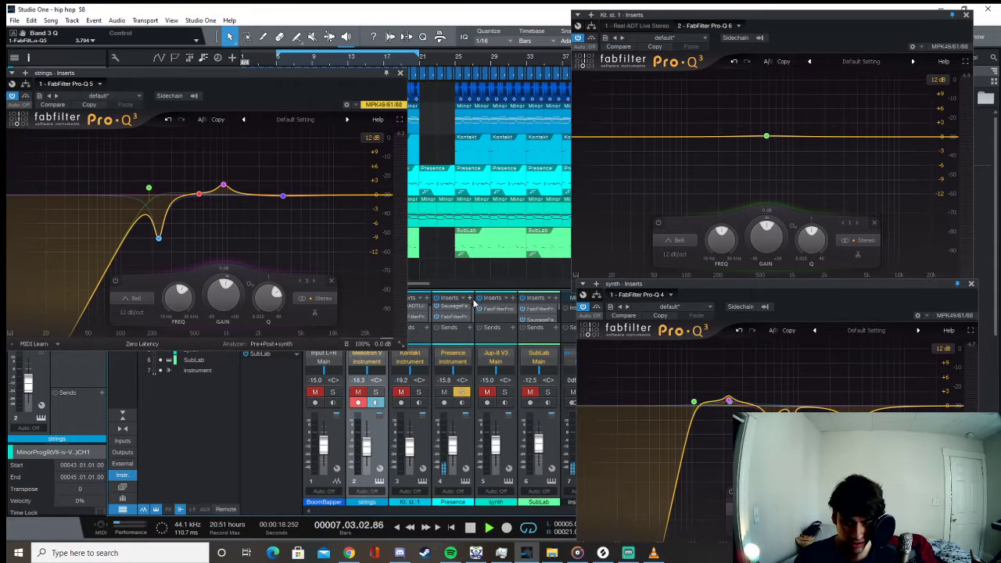
click(471, 299)
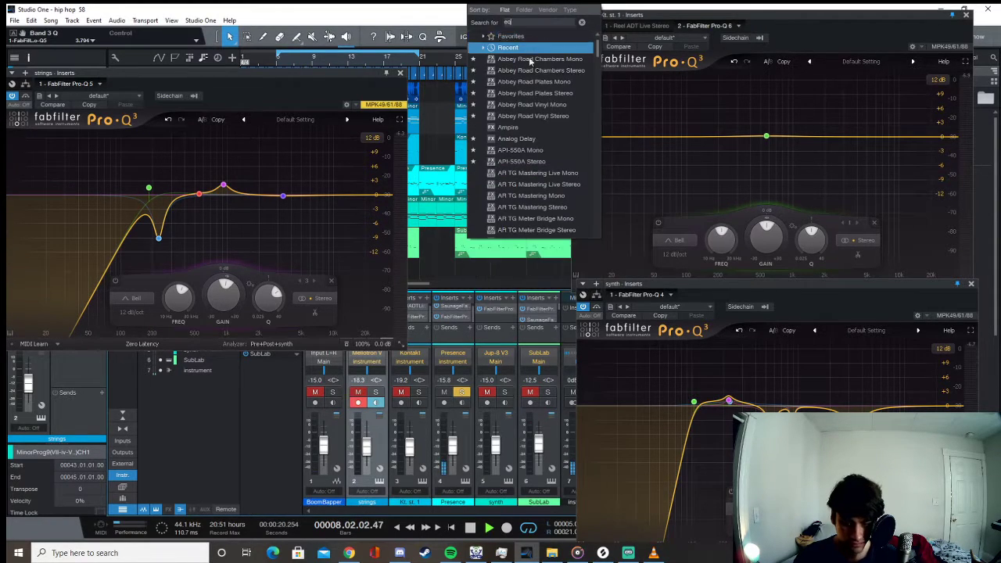
scroll(537, 157, down, 10)
click(537, 212)
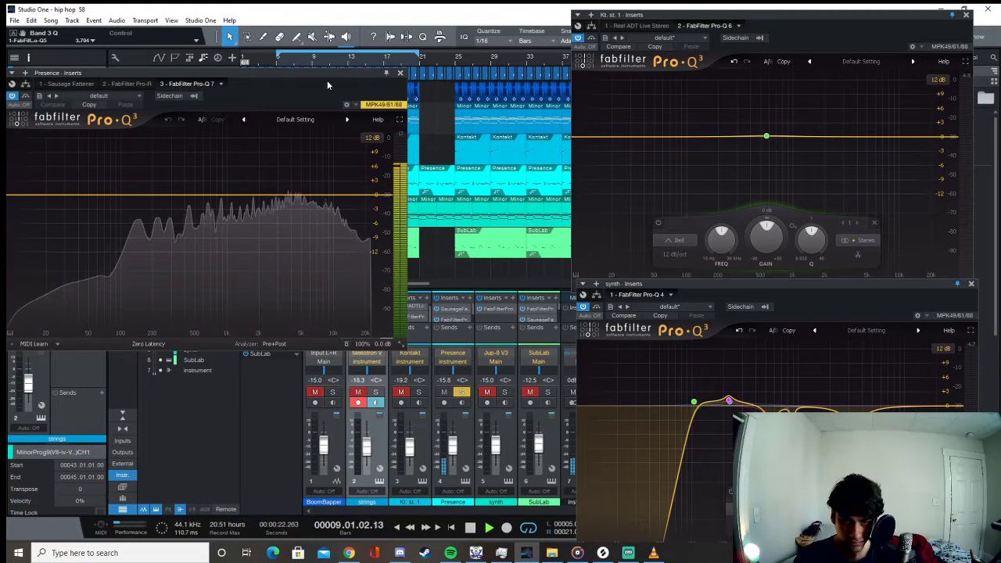
drag(327, 79, 789, 97)
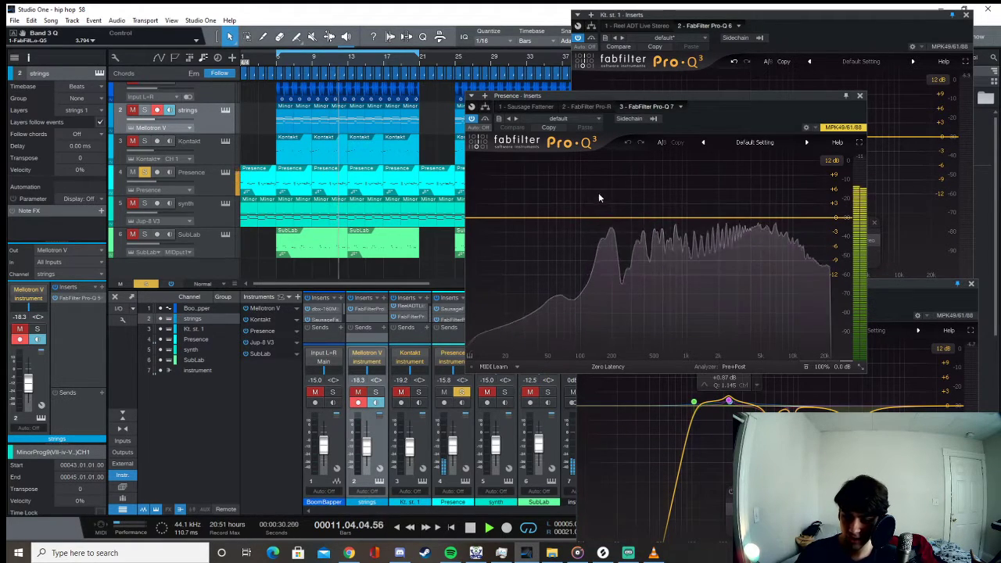
Add two bells to the Presence EQ: +2.51 dB at 244.30 Hz with Q 1.304, and +1.96 dB at 1358.4 Hz with Q 4.328
drag(626, 222, 624, 212)
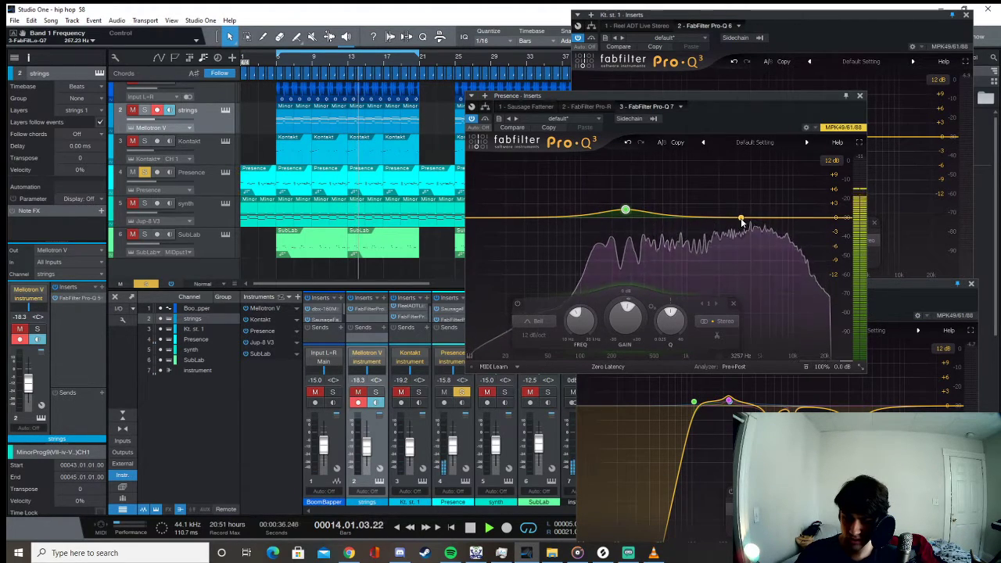
drag(701, 219, 703, 215)
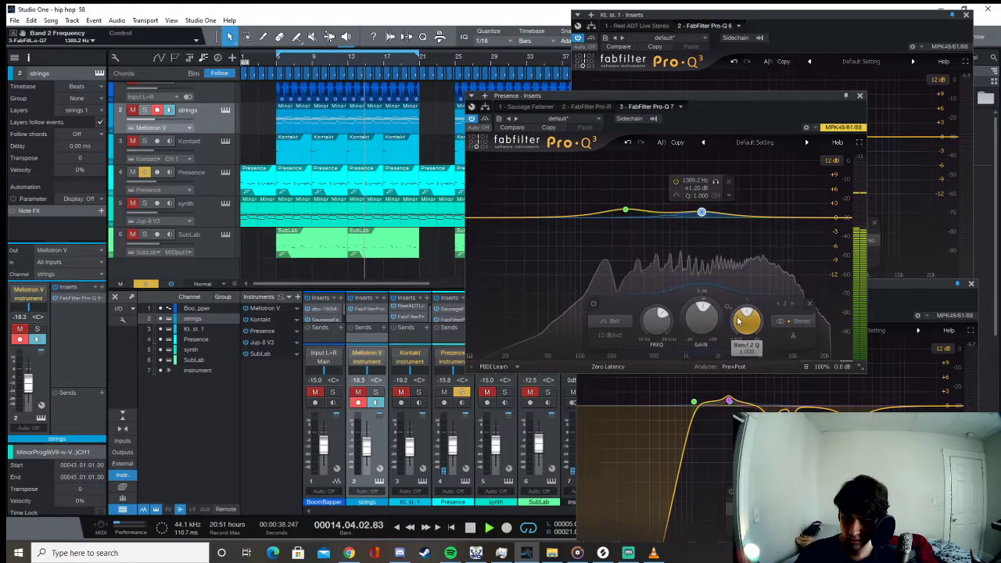
drag(746, 321, 741, 277)
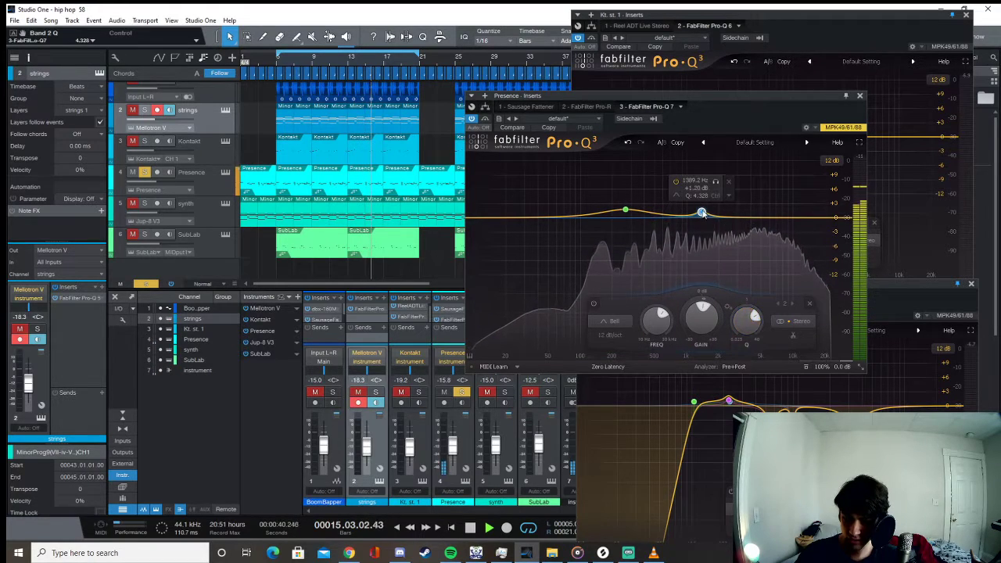
drag(702, 211, 700, 207)
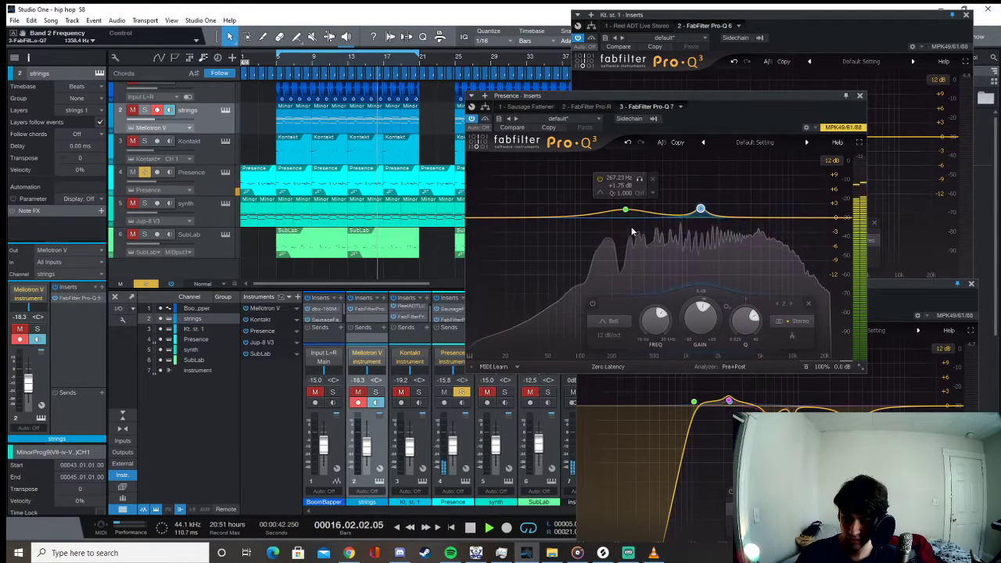
drag(625, 210, 621, 207)
drag(668, 319, 669, 311)
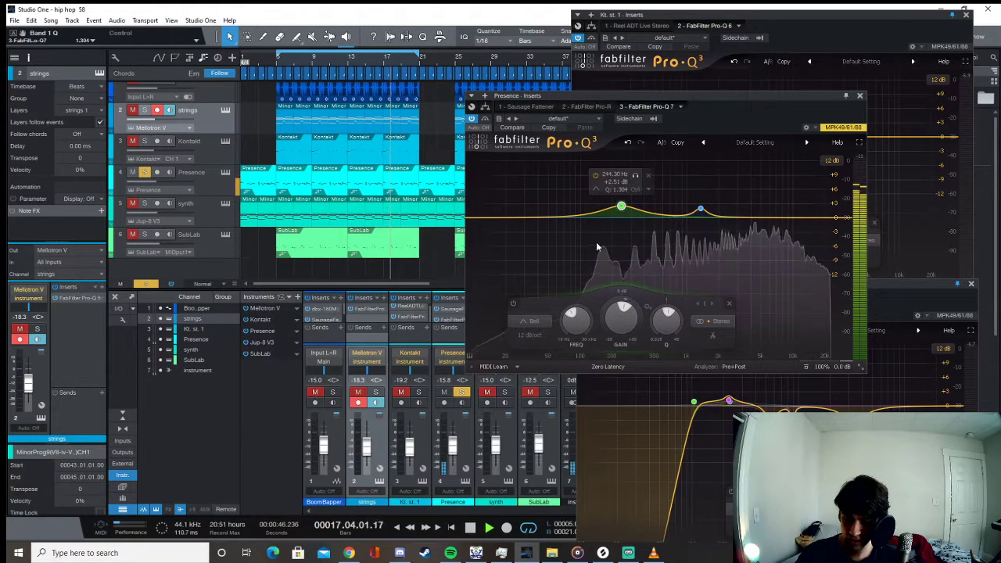
Add a +3.27 dB high shelf at 21191 Hz and a 24 dB/oct low cut at 29.674 Hz to the Presence EQ, then close it
drag(828, 219, 828, 209)
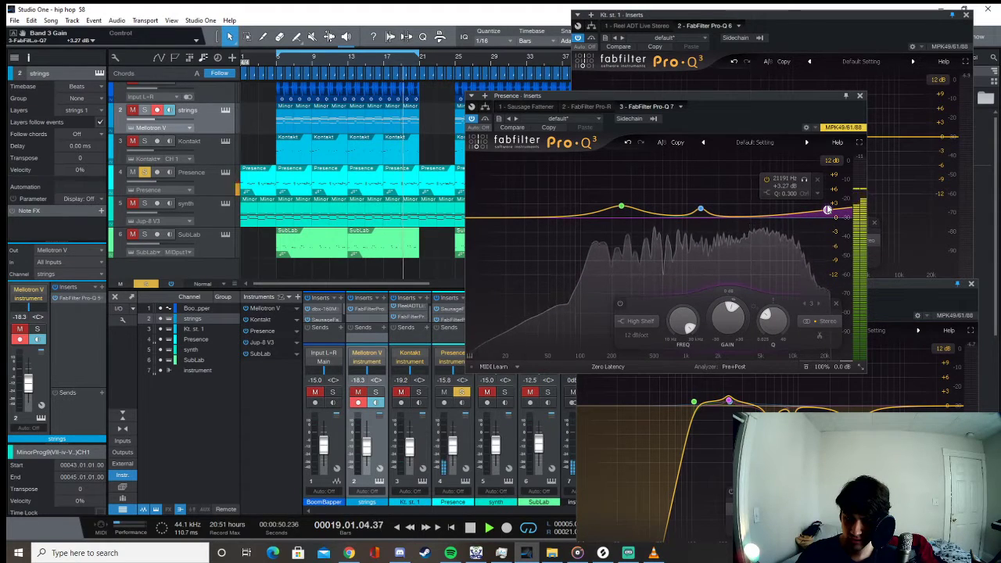
drag(477, 216, 524, 216)
click(497, 335)
click(517, 382)
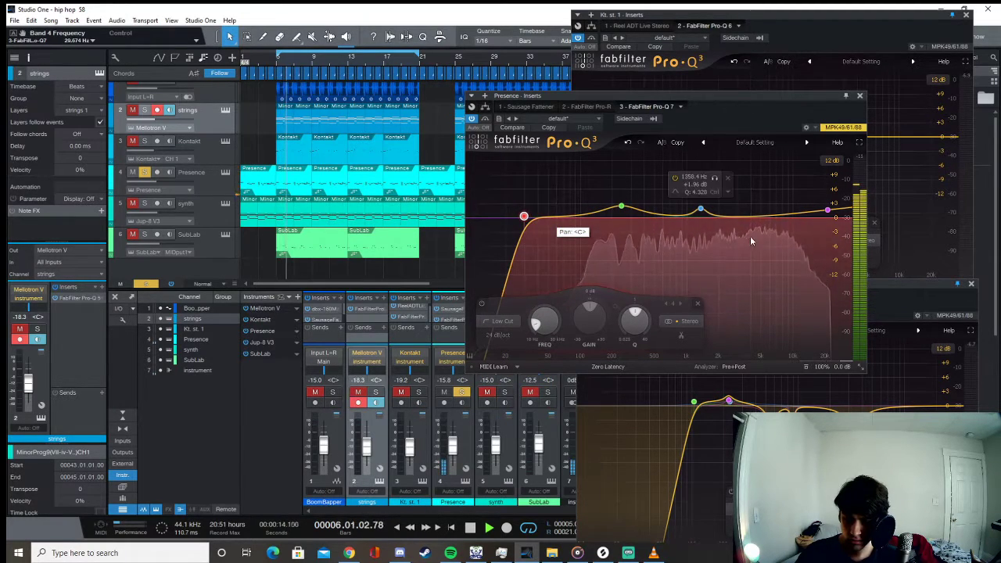
click(860, 96)
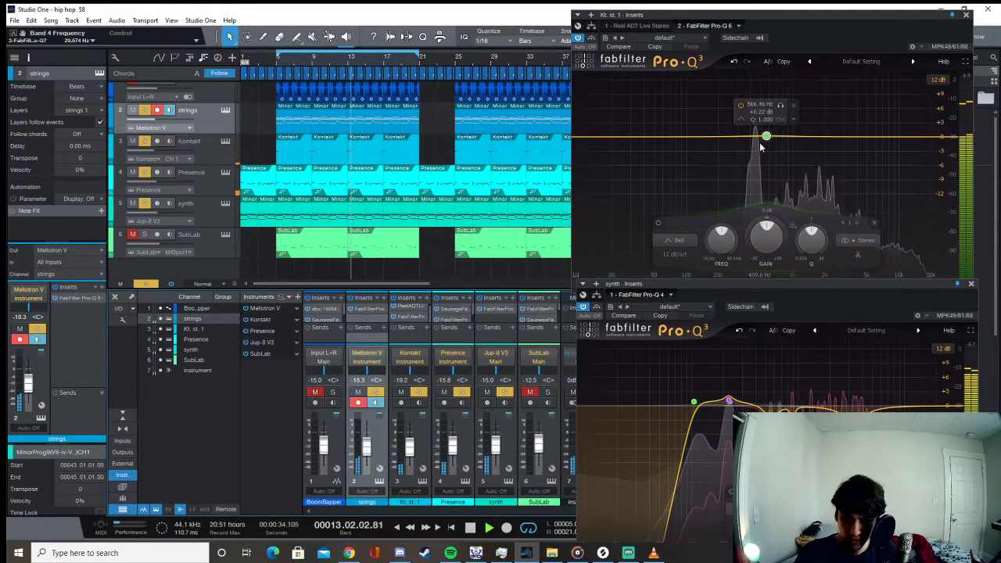
Reopen the Presence channel's Pro-Q 3 and cut a bell near 554 Hz by 5.13 dB with a Q of about 3.9
mouse_move(729, 401)
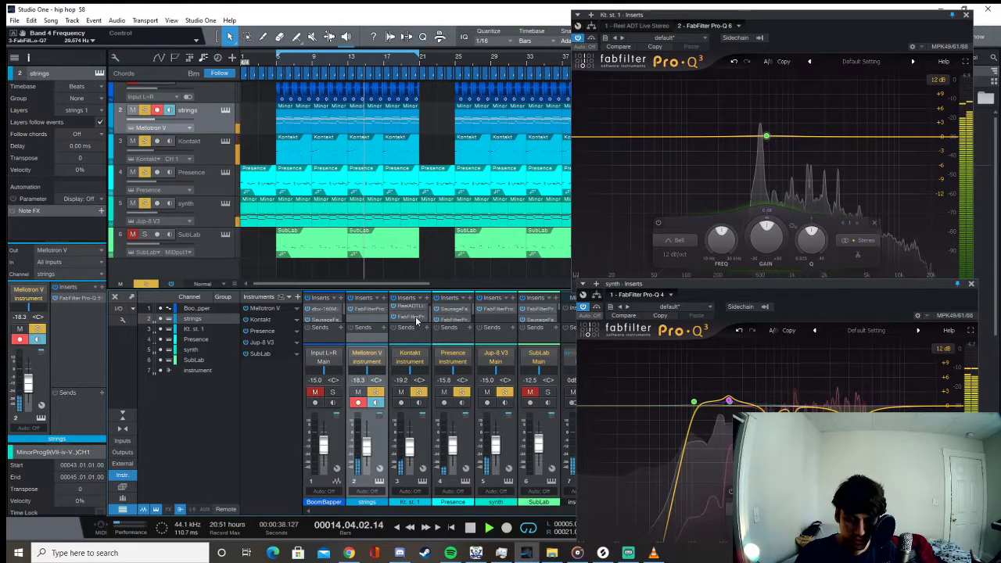
click(453, 316)
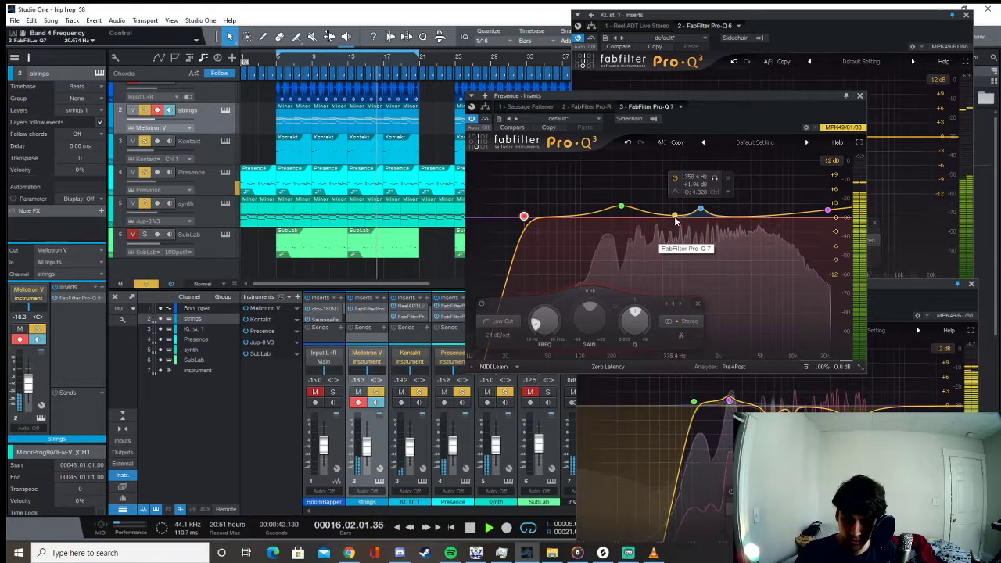
click(657, 219)
drag(659, 221, 659, 234)
drag(705, 332, 705, 319)
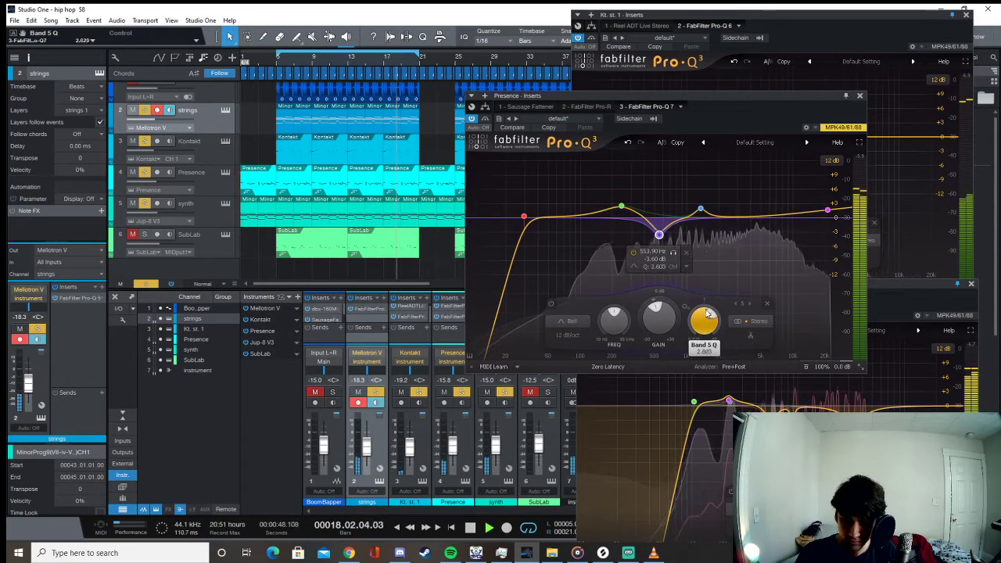
drag(659, 236, 661, 251)
drag(703, 323, 704, 318)
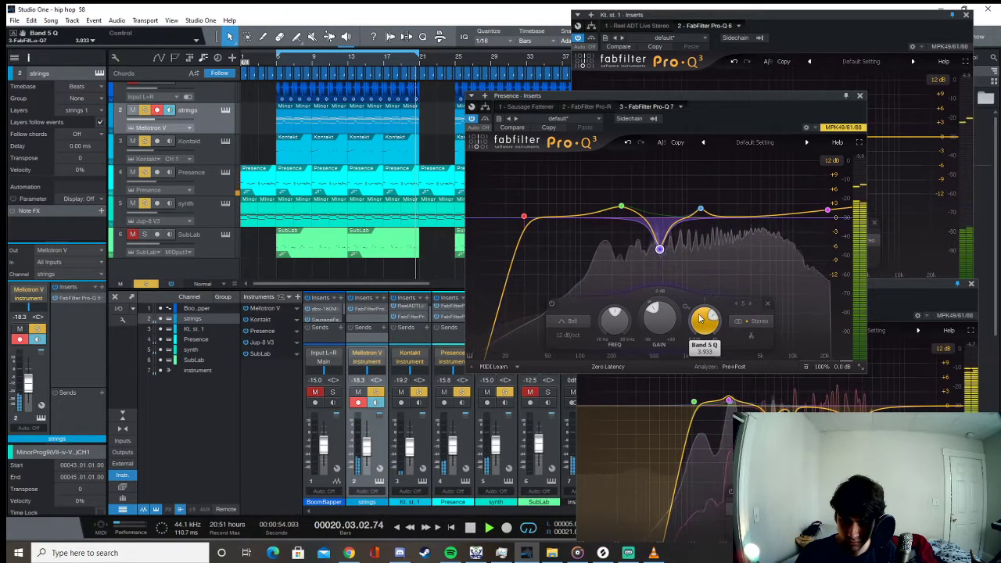
mouse_move(661, 252)
mouse_down()
mouse_move(662, 236)
mouse_move(667, 243)
mouse_up()
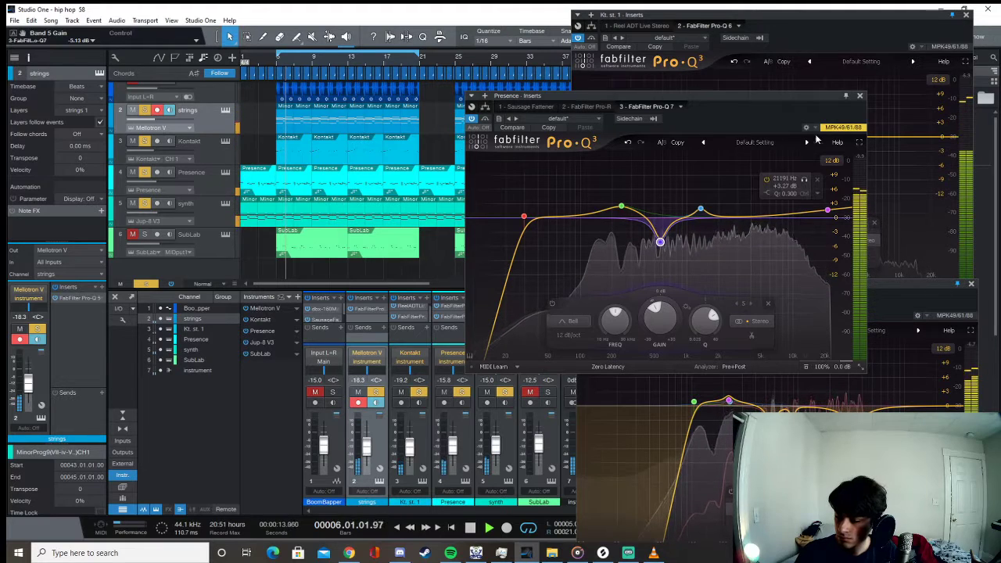
Close the Presence, Kontakt and synth EQ windows and stop playback
click(860, 96)
click(967, 15)
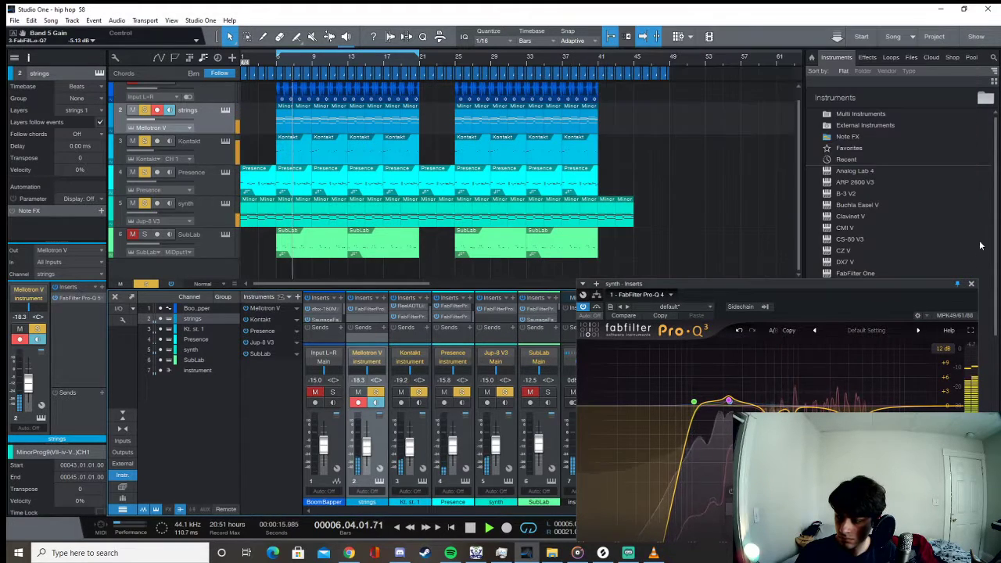
click(971, 283)
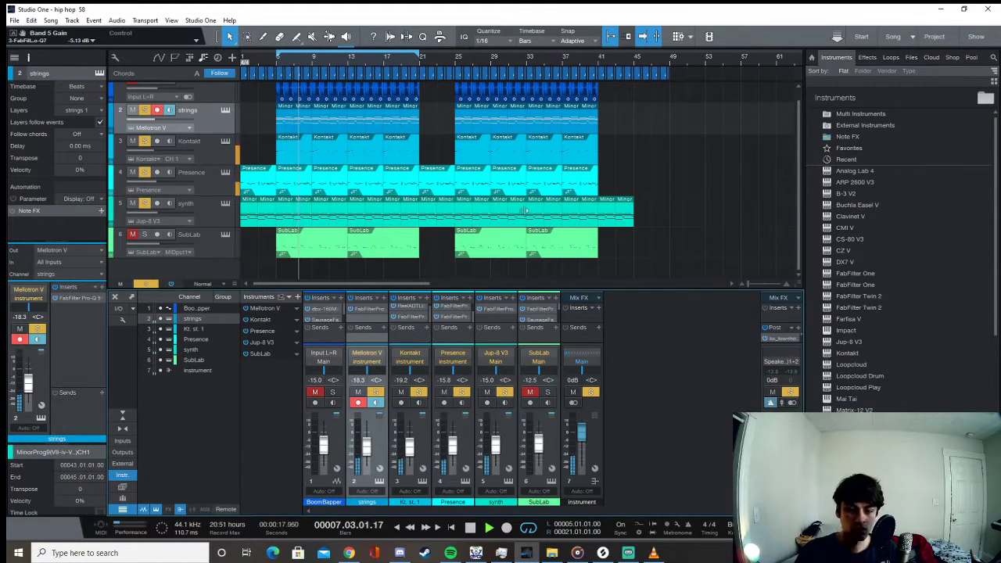
key(space)
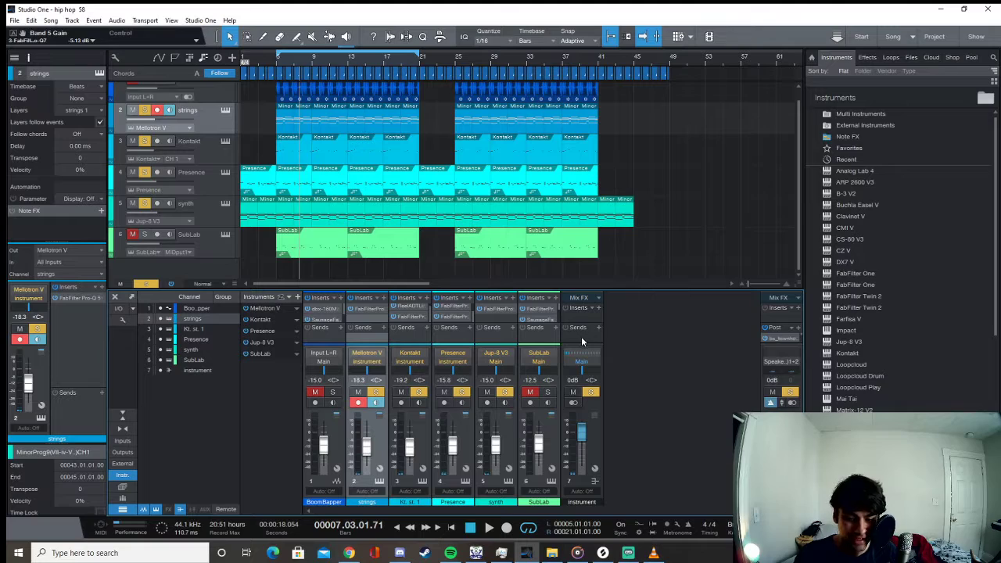
Insert FabFilter Pro-C 2 on the instrument bus, replay the song from bar 5, and move the compressor window fully into view
click(599, 308)
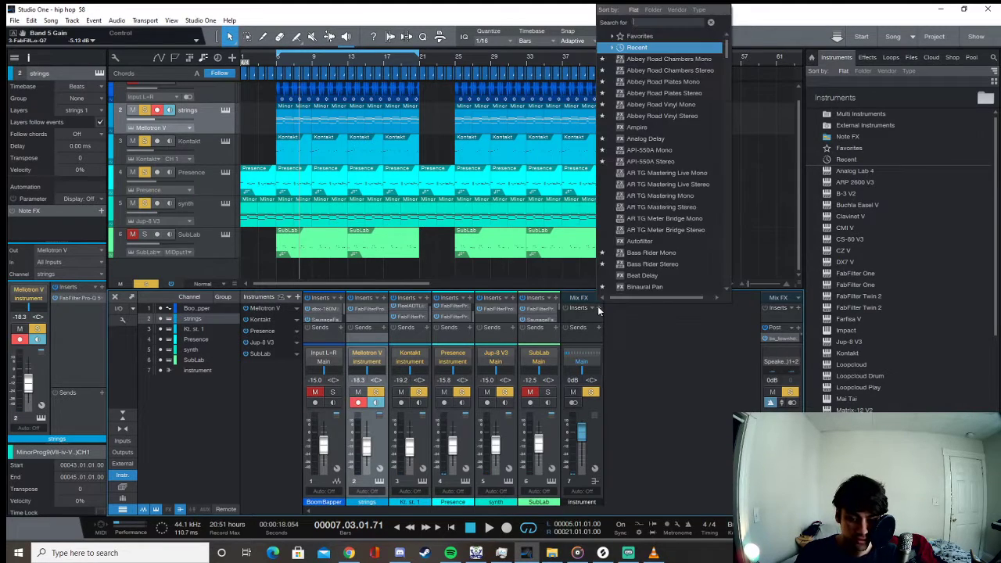
text(pro)
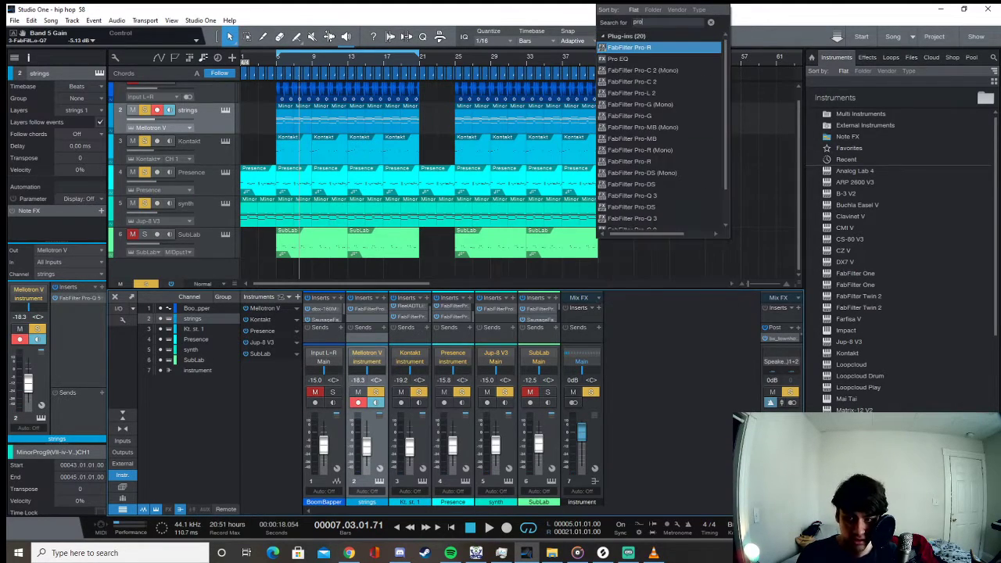
click(639, 83)
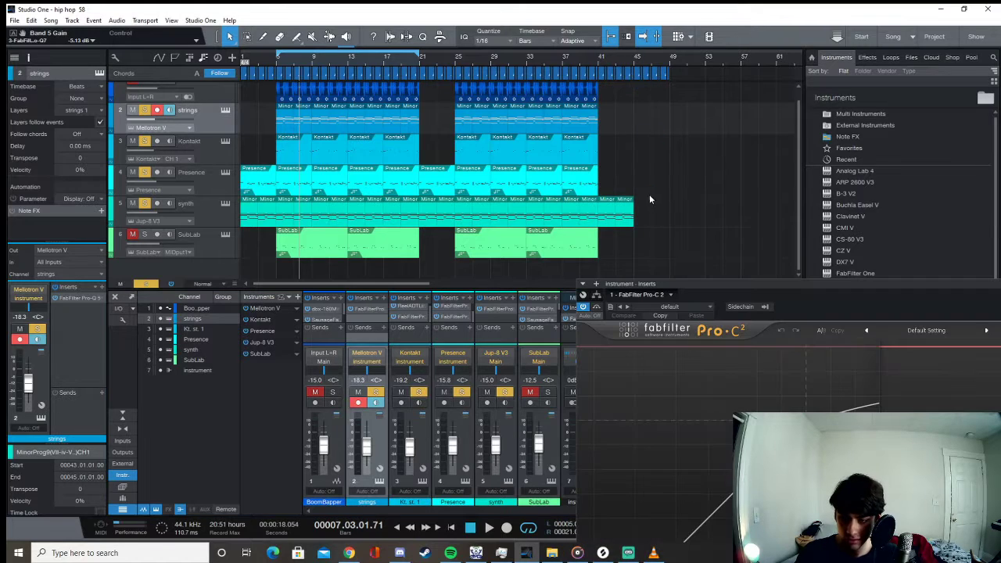
click(276, 61)
key(space)
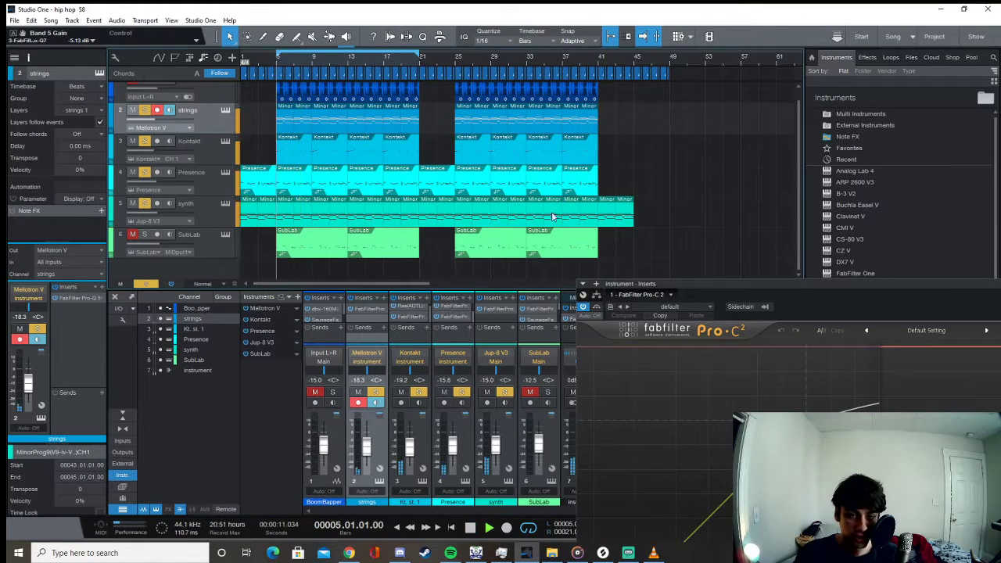
drag(732, 281, 593, 111)
Set the instrument bus compressor's threshold to -31.60 dB, shorten its attack, and close its window
drag(539, 410, 510, 474)
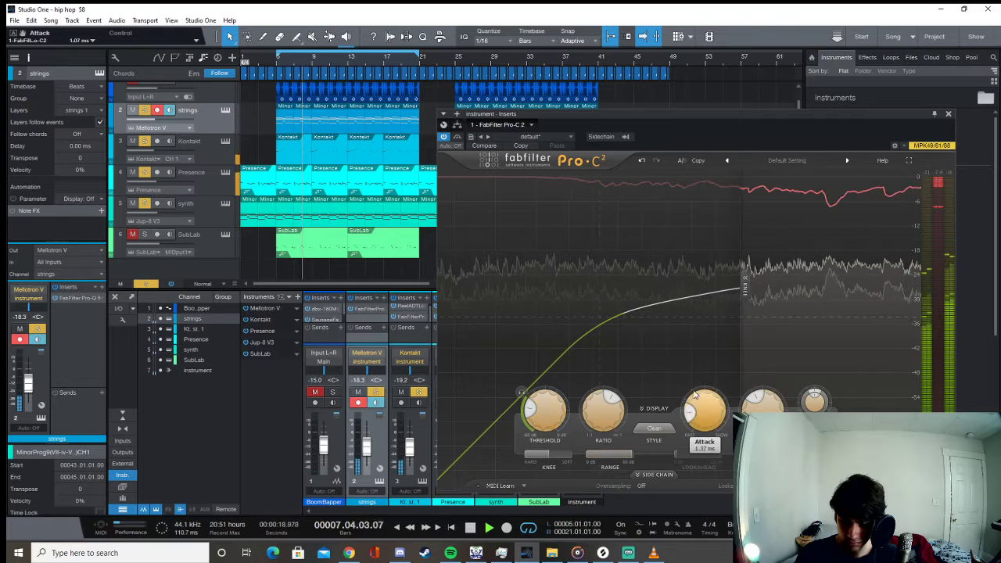
drag(701, 412, 686, 440)
mouse_move(560, 418)
mouse_down()
mouse_move(570, 403)
mouse_move(558, 412)
mouse_up()
click(948, 113)
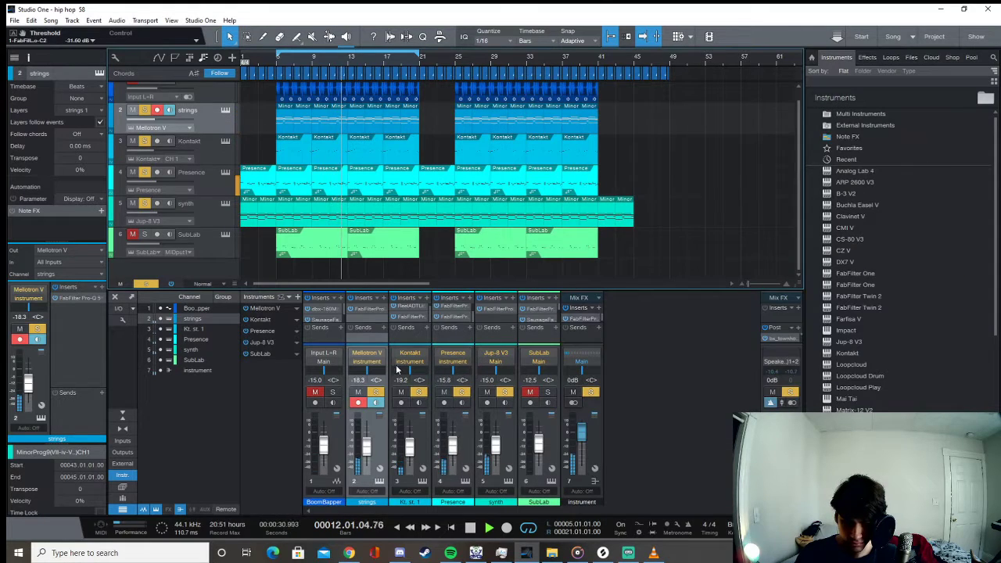
Stop playback of the soloed instruments and move the playhead back to bar 4
click(495, 362)
click(508, 384)
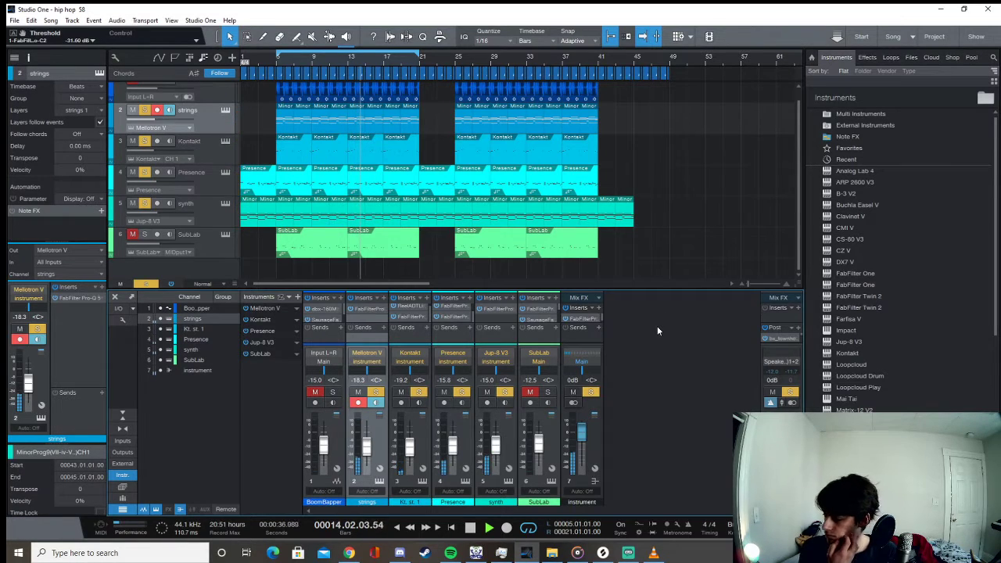
key(space)
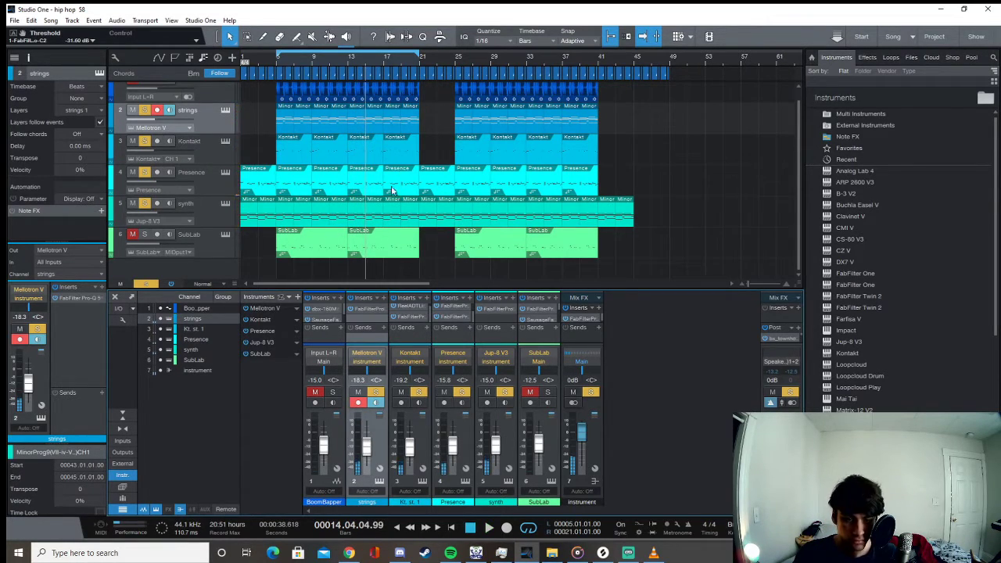
click(268, 72)
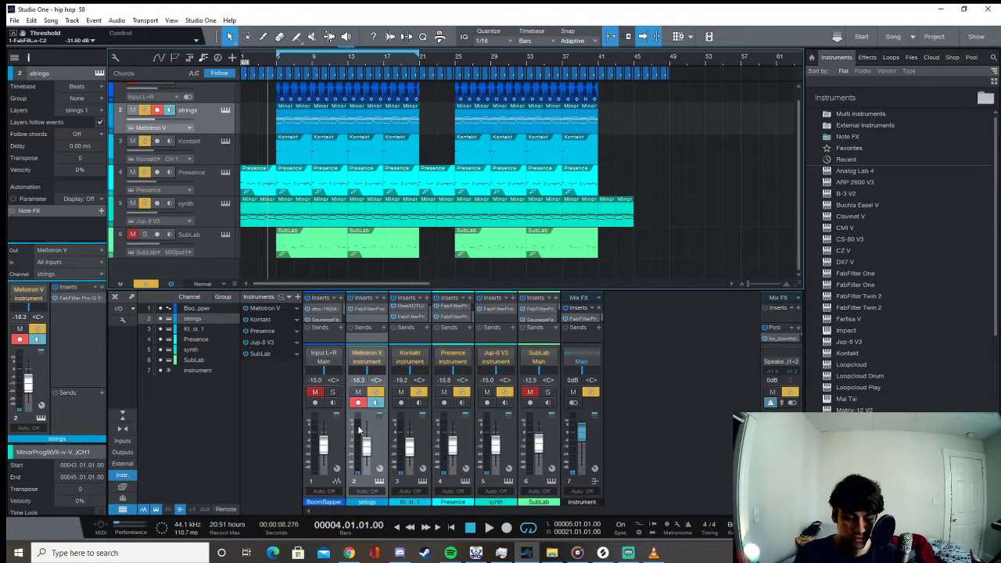
Enlarge the mixer's insert area and play the song from bar 4 with all track solos cleared
mouse_move(361, 430)
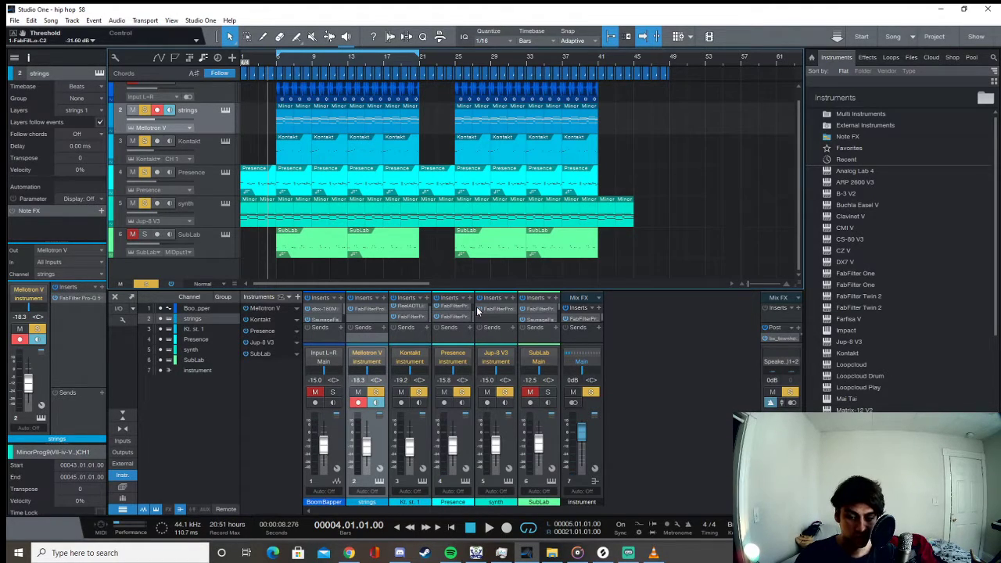
drag(485, 329, 489, 344)
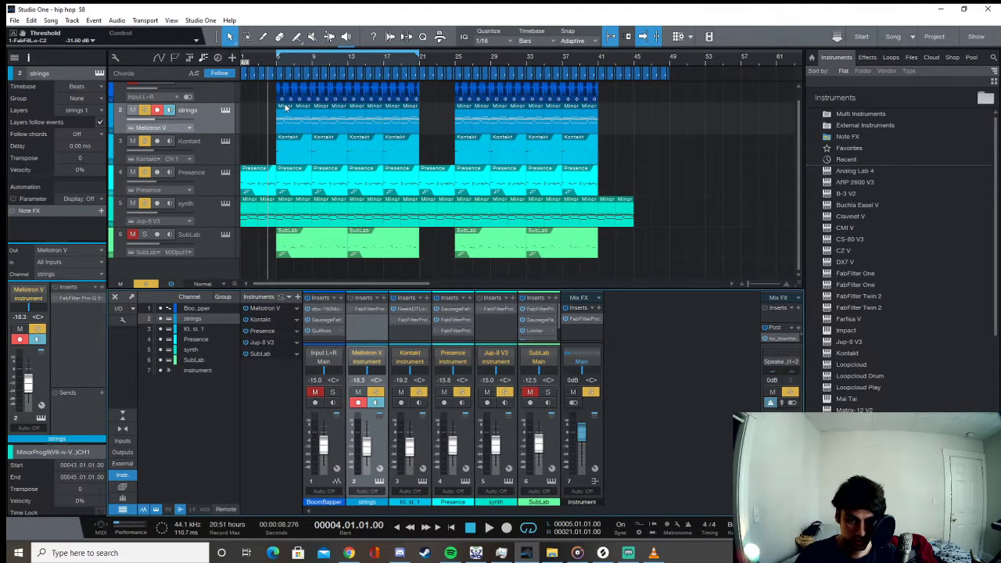
key(space)
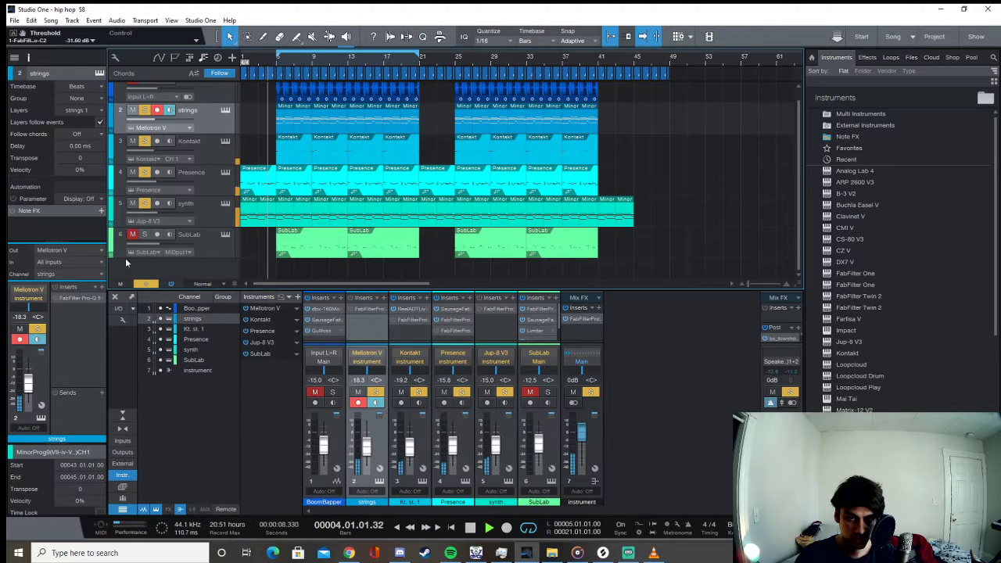
click(145, 283)
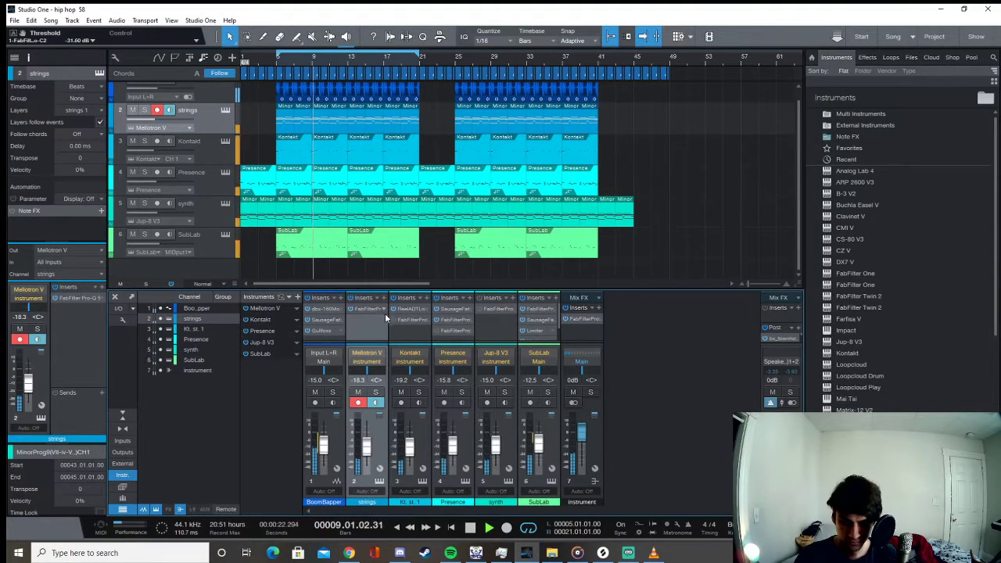
Select the Presence channel and replay the full mix from bar 5
click(443, 336)
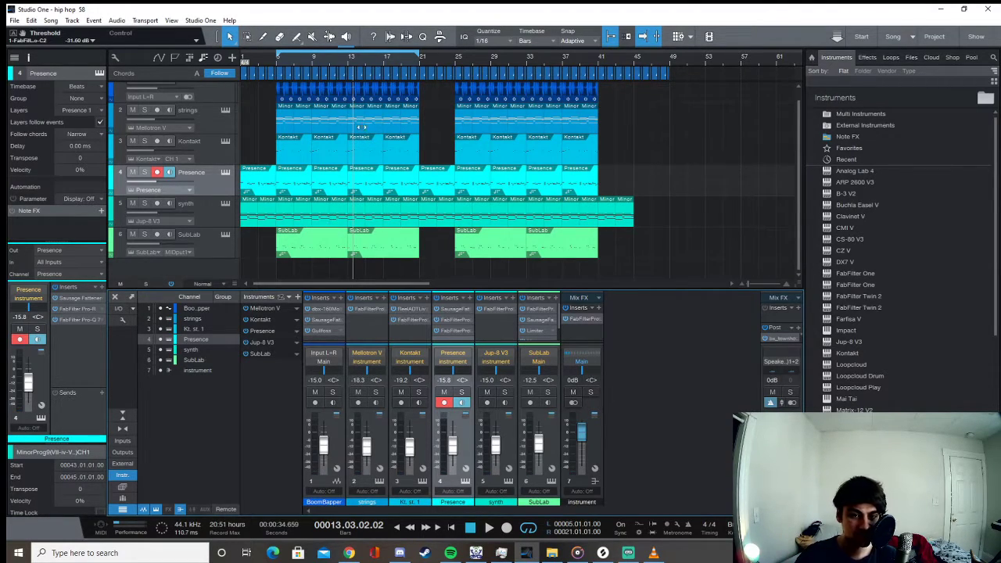
click(279, 62)
key(space)
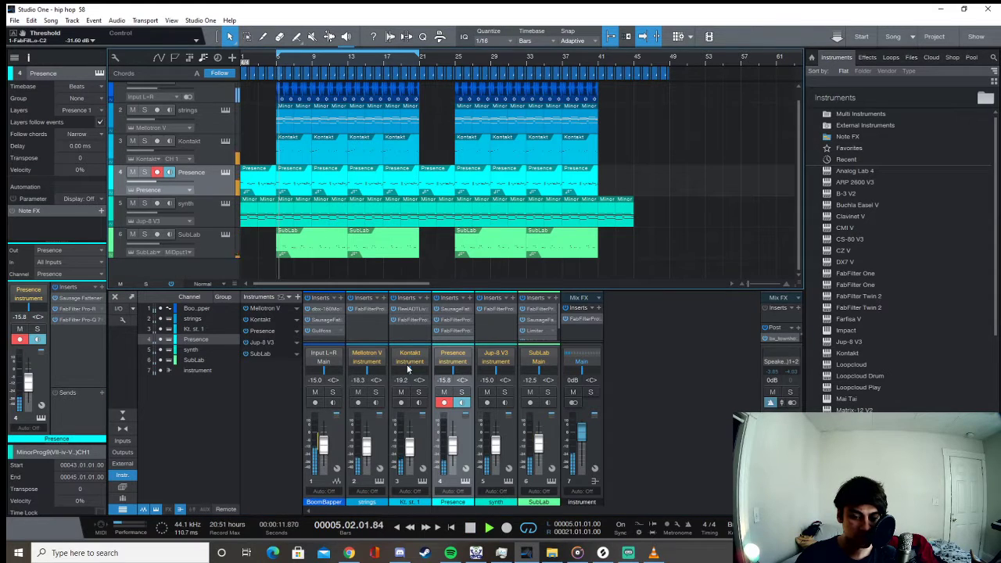
Audition Kontakt in solo, pan the Kontakt channel to L22 and the Presence channel to R29 in the mix, and stop playback
click(419, 392)
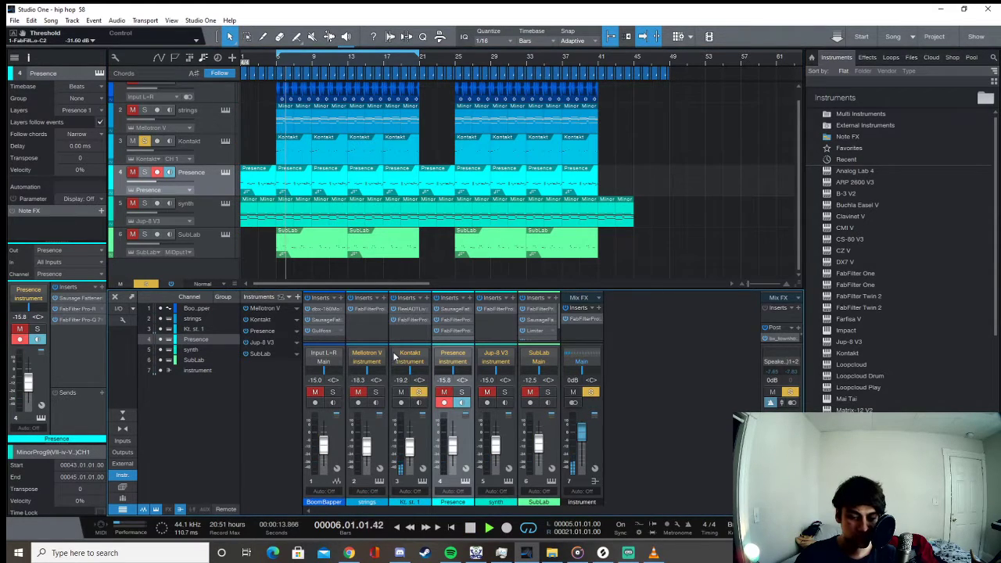
drag(410, 374, 466, 385)
click(462, 394)
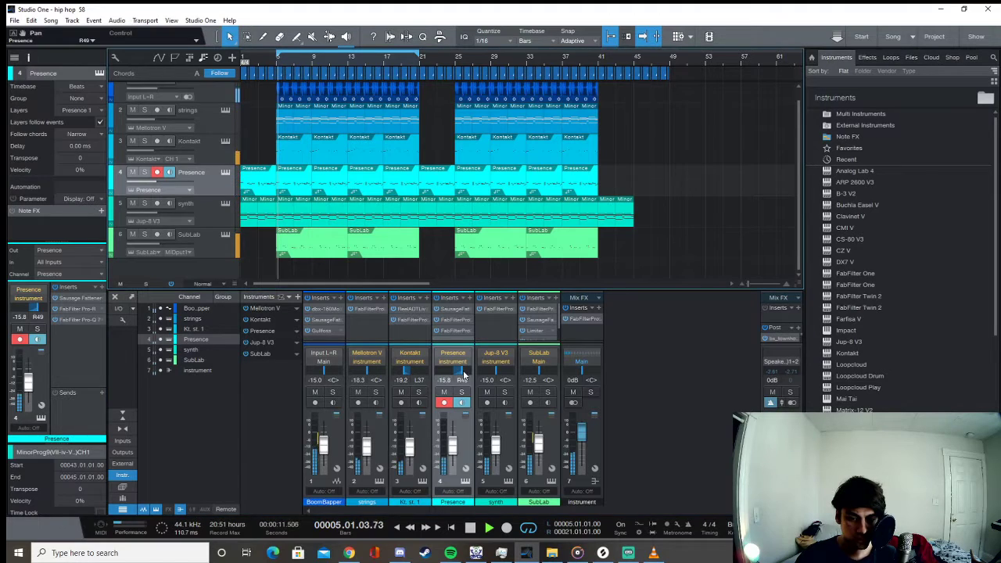
drag(466, 381, 461, 382)
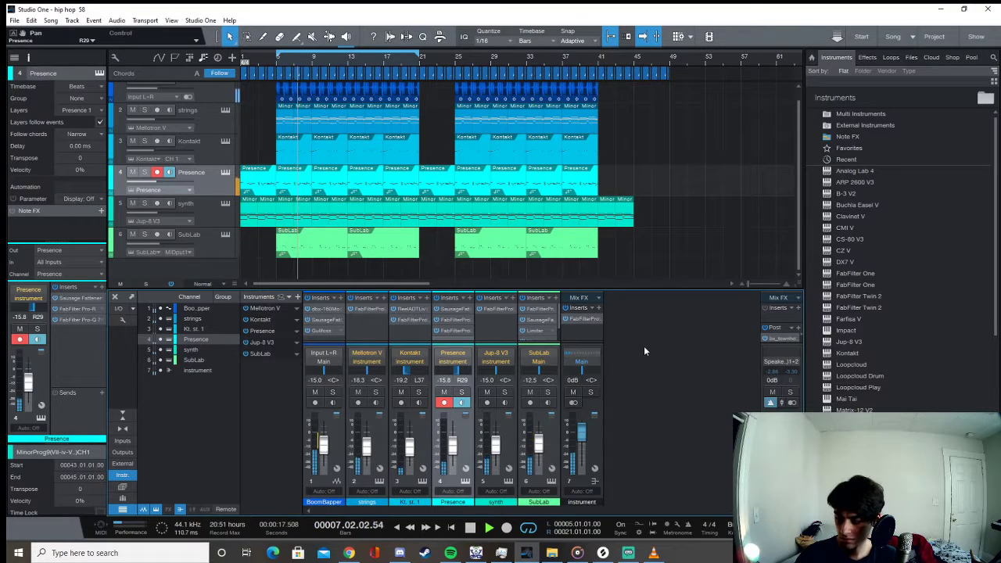
drag(413, 380, 401, 377)
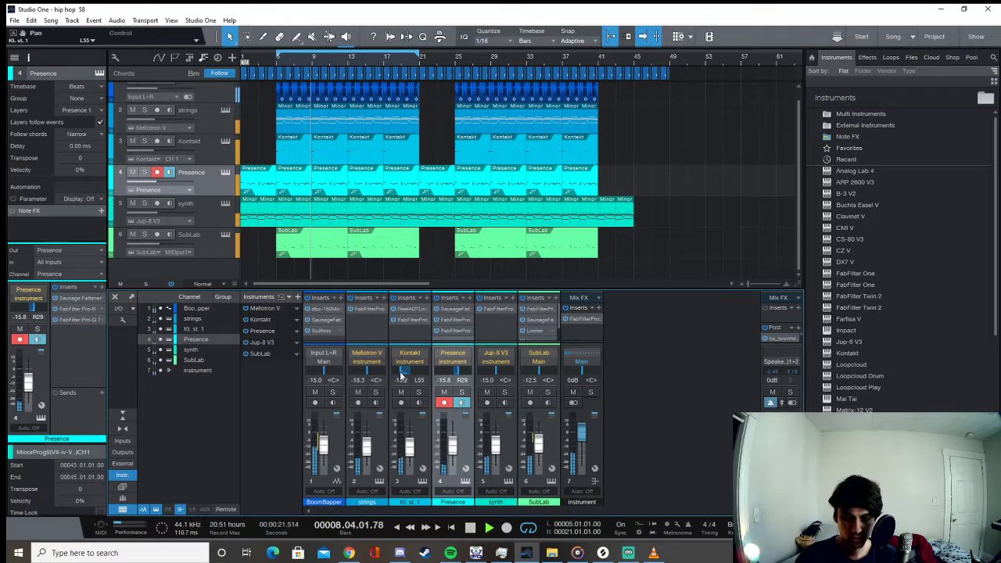
drag(401, 376, 406, 377)
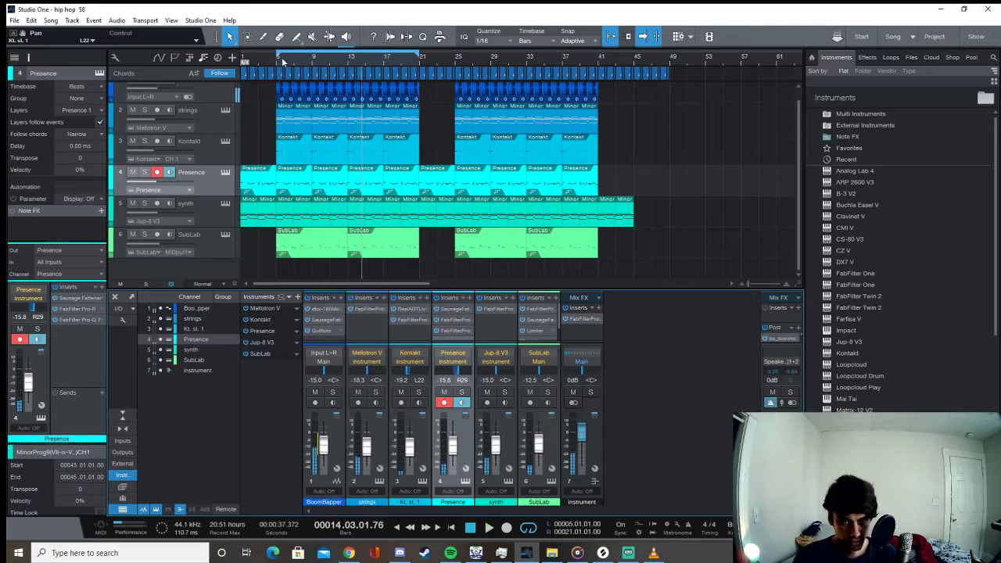
key(space)
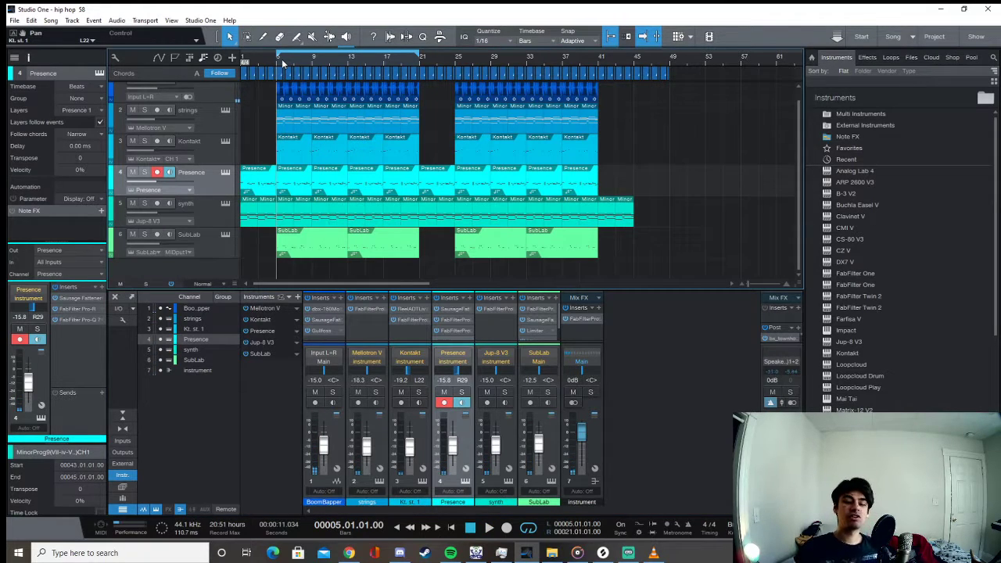